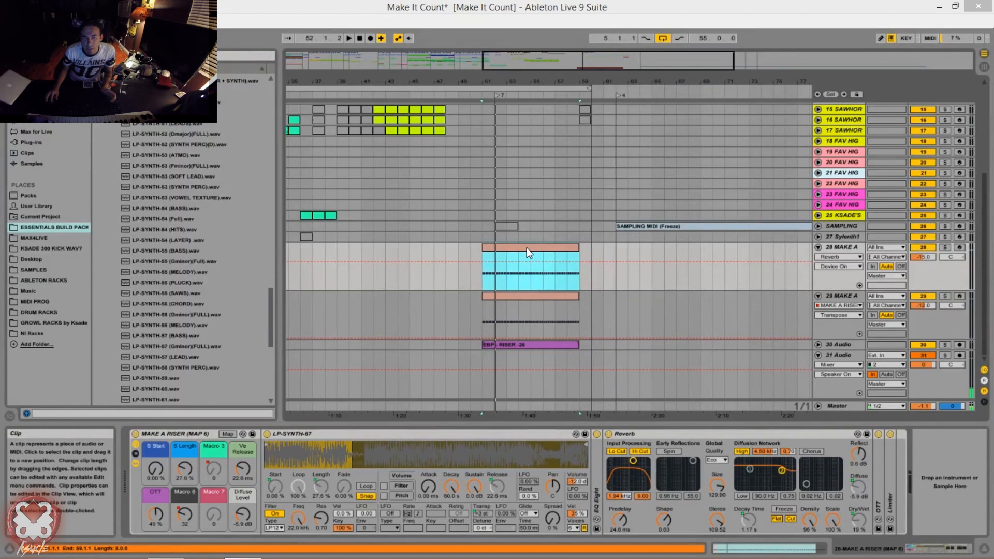
# - Play the build-up section around bar 52 and look over the arrangement's tracks and riser clips
pyautogui.hotkey('alt', 'Tab')
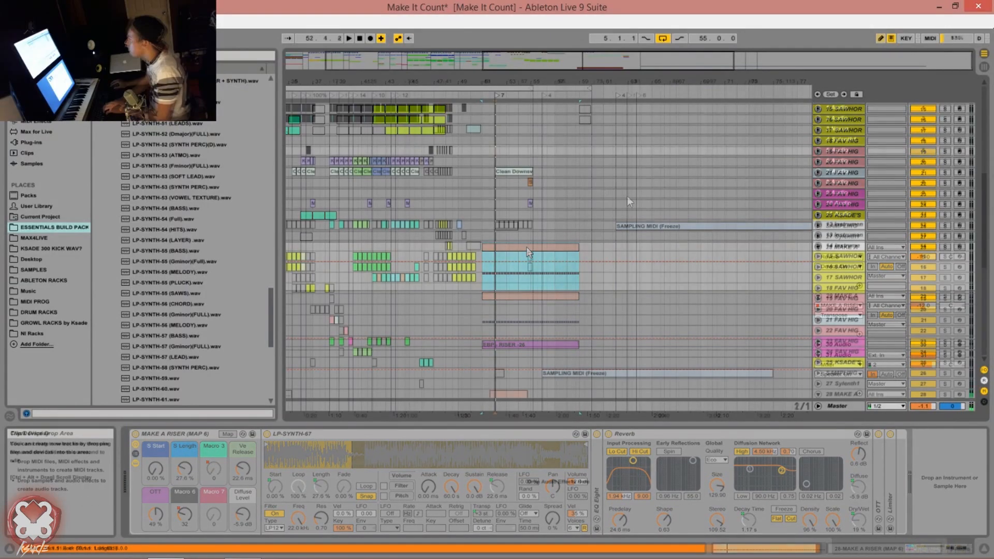
pyautogui.press('space')
pyautogui.scroll(-4, 706, 257)
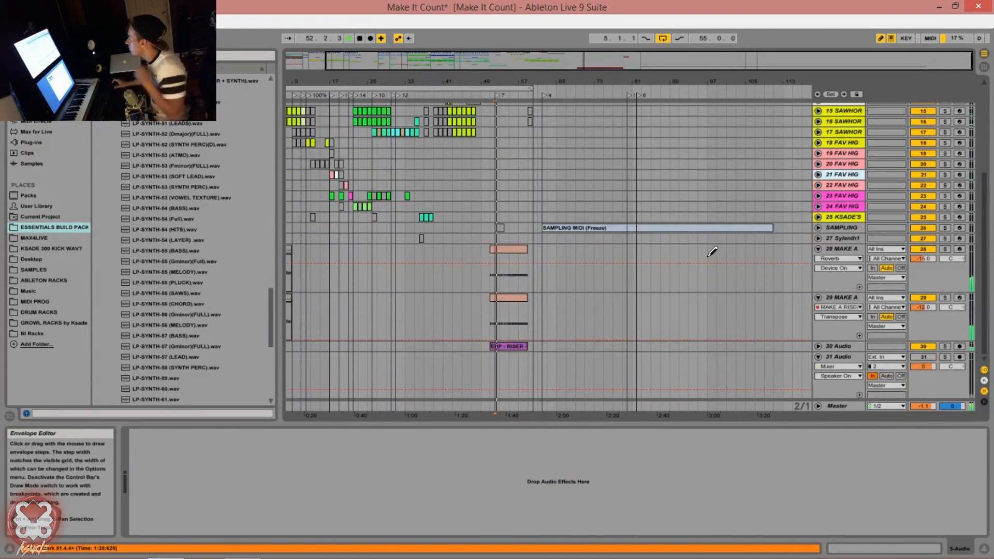
pyautogui.scroll(-1, 712, 254)
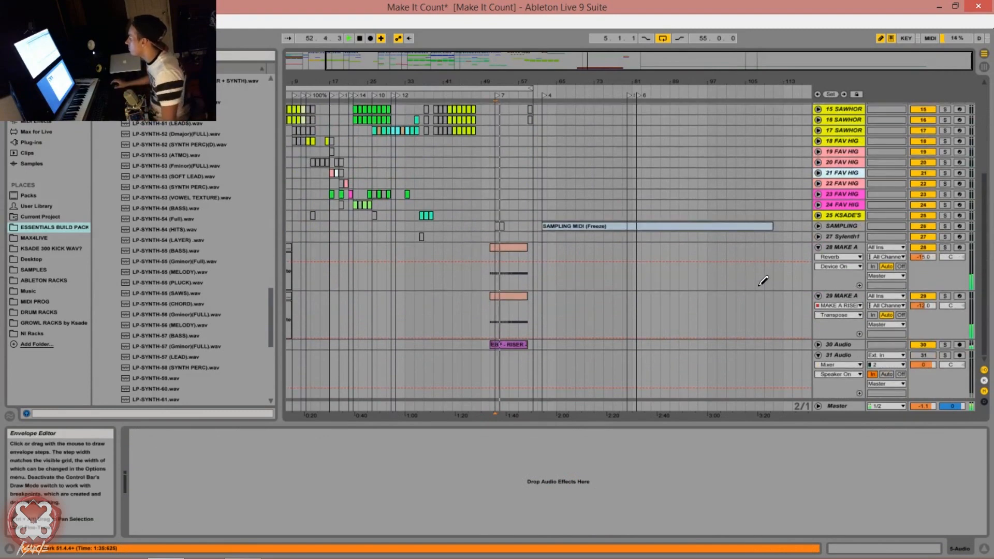
pyautogui.scroll(3, 572, 263)
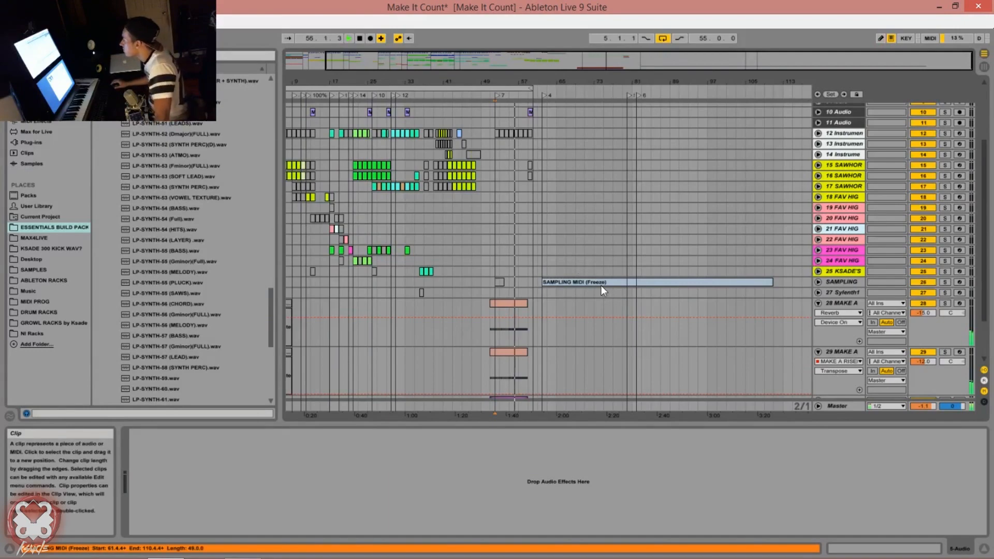
pyautogui.scroll(-3, 551, 294)
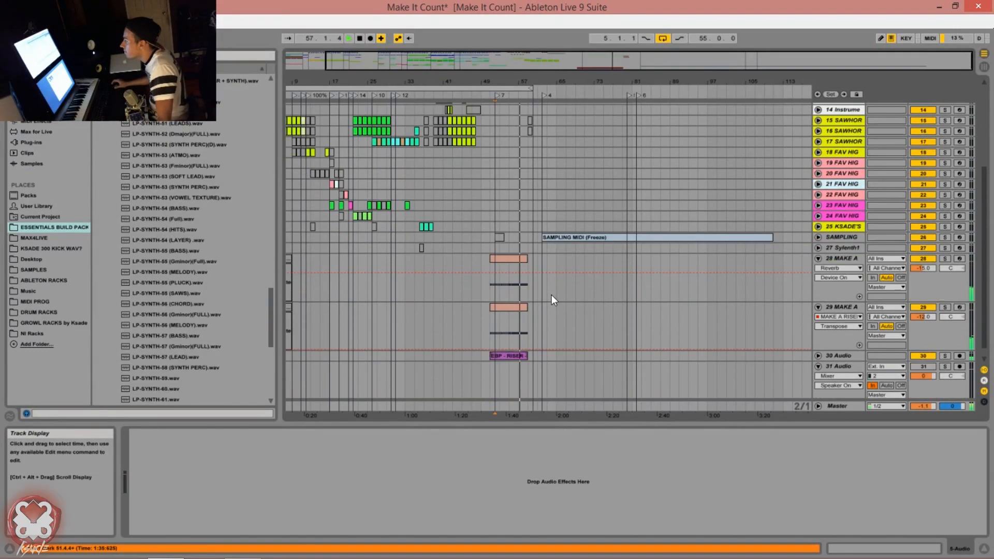
pyautogui.scroll(5, 547, 269)
pyautogui.scroll(-4, 565, 238)
pyautogui.scroll(5, 564, 238)
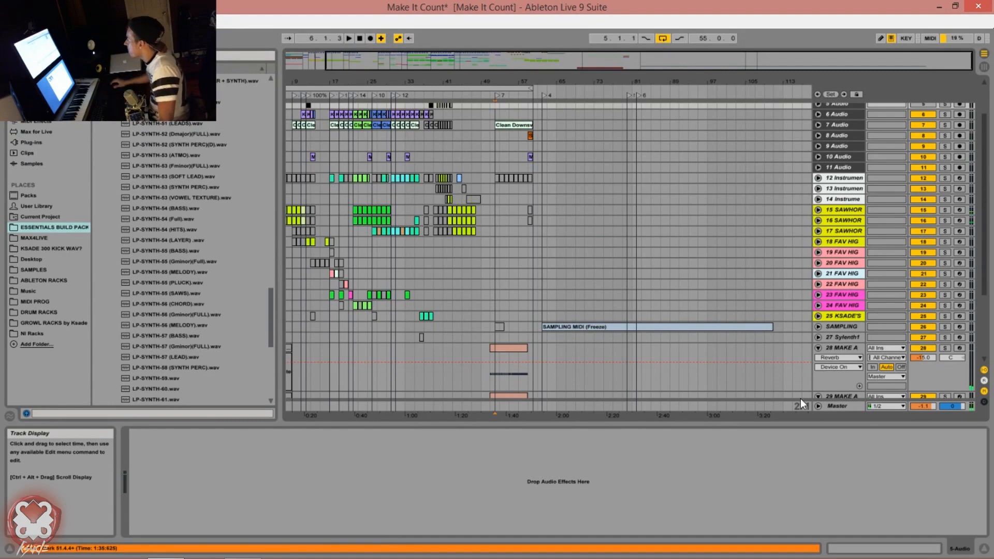
pyautogui.scroll(-5, 828, 357)
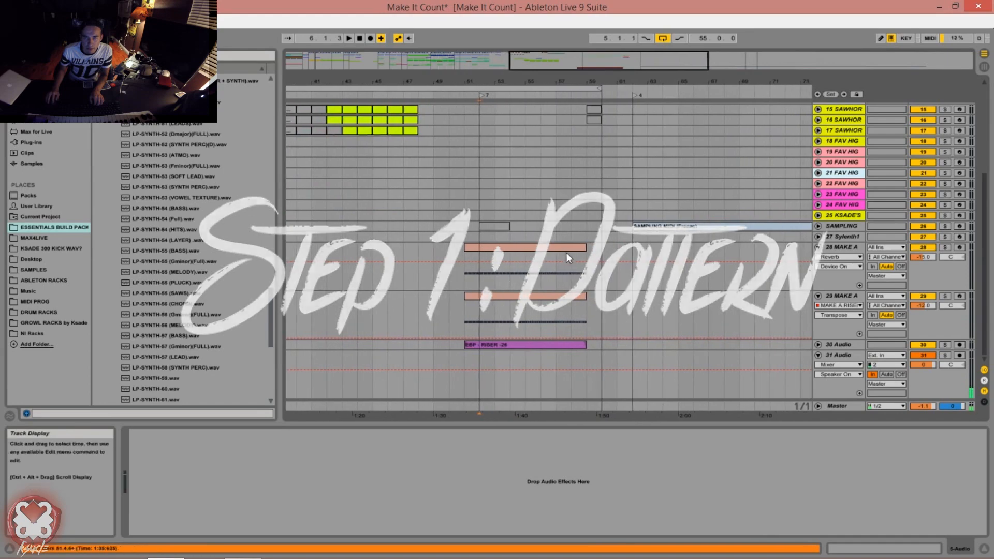
# - Open the MIDI clip on track 28 and delete every C3 note after the first one, up to bar 9
pyautogui.doubleClick(563, 247)
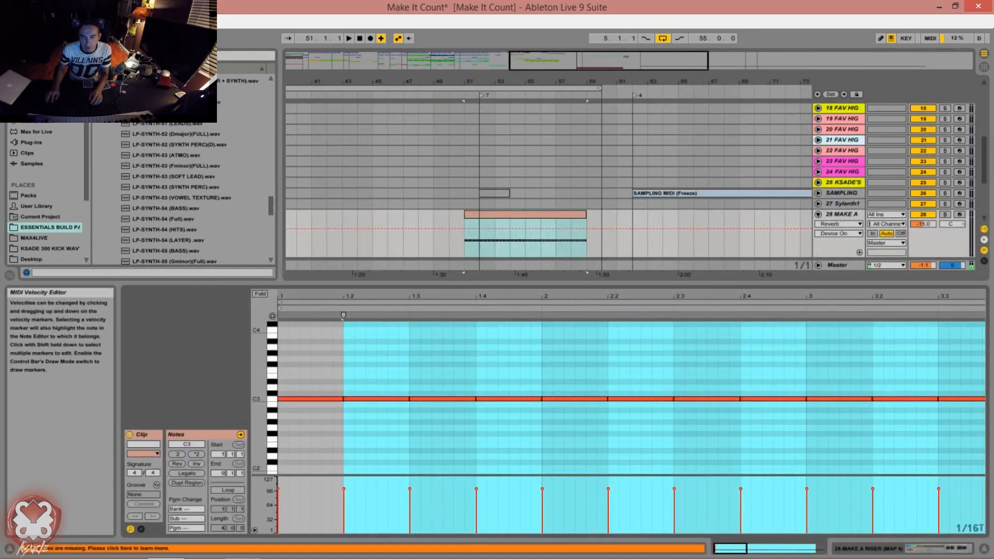
pyautogui.doubleClick(731, 550)
pyautogui.click(565, 445)
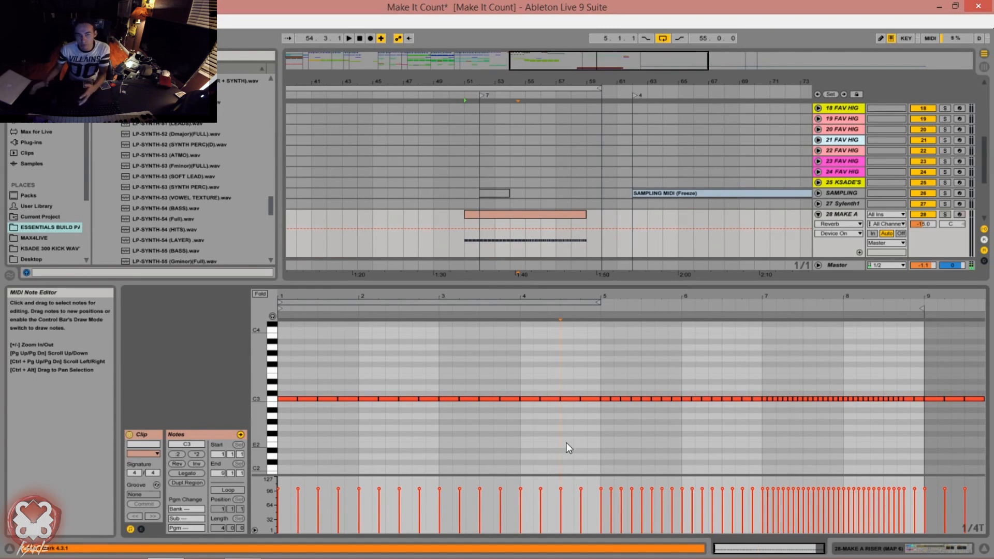
pyautogui.moveTo(306, 423); pyautogui.dragTo(917, 380)
pyautogui.press('Delete')
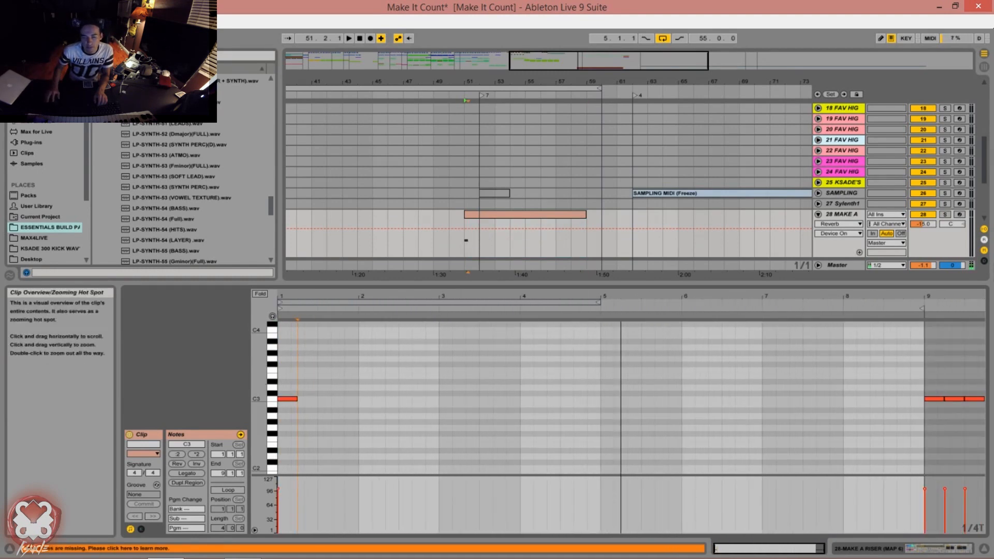
pyautogui.moveTo(755, 544); pyautogui.dragTo(751, 549)
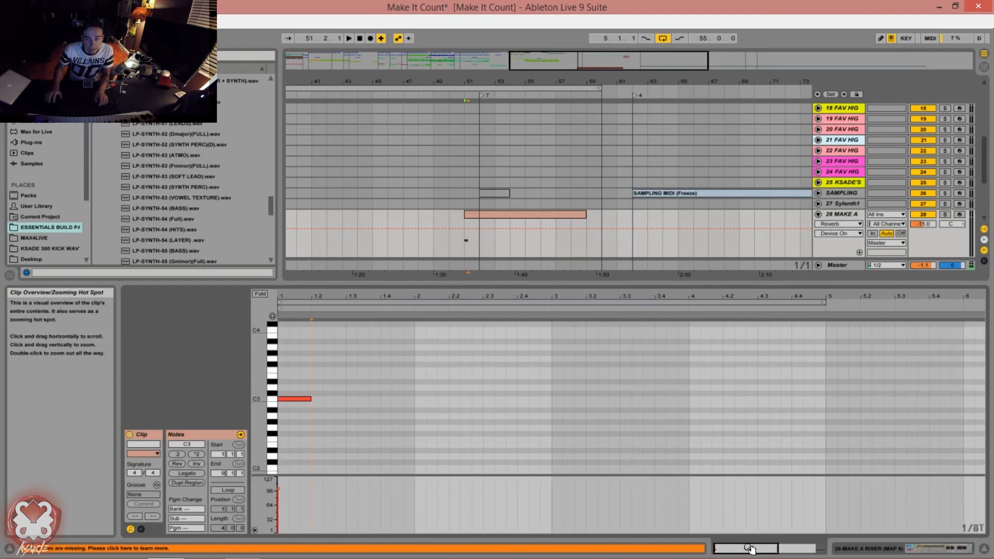
pyautogui.moveTo(750, 548); pyautogui.dragTo(750, 553)
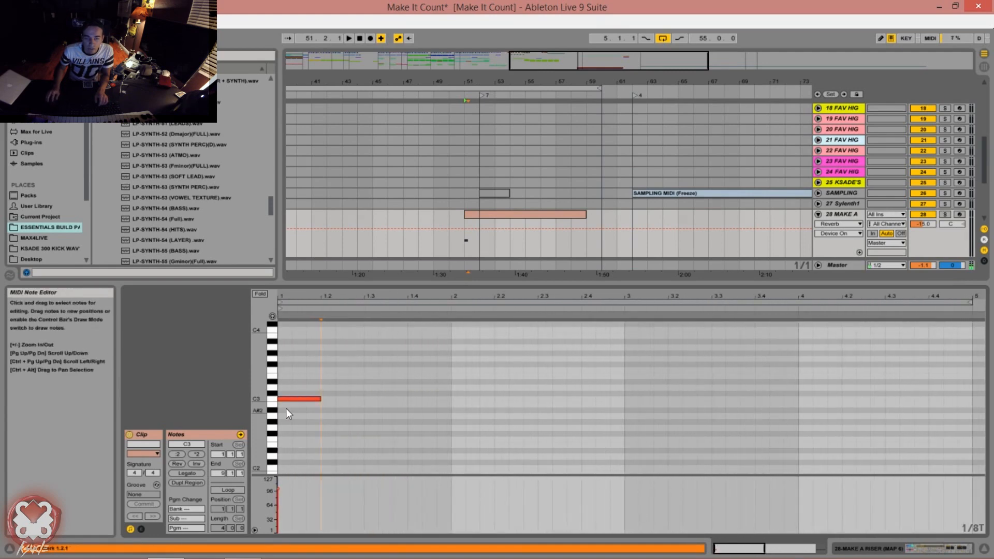
pyautogui.moveTo(291, 338); pyautogui.dragTo(321, 421)
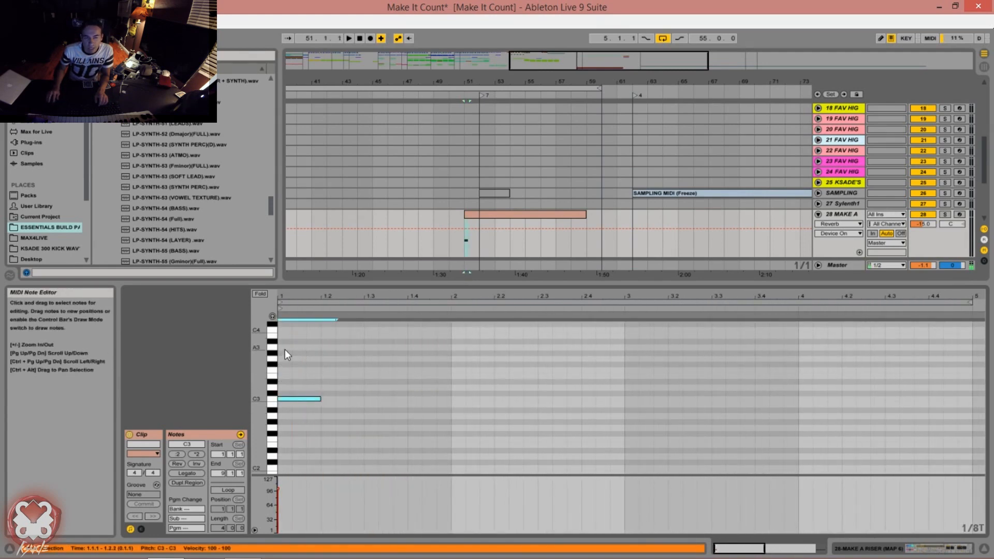
pyautogui.moveTo(284, 350); pyautogui.dragTo(448, 424)
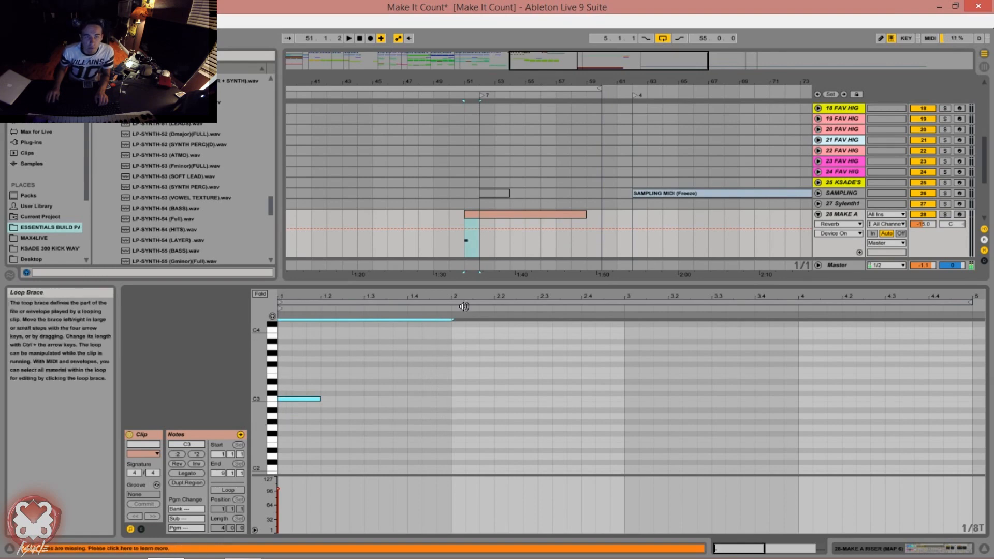
pyautogui.moveTo(450, 354); pyautogui.dragTo(311, 408)
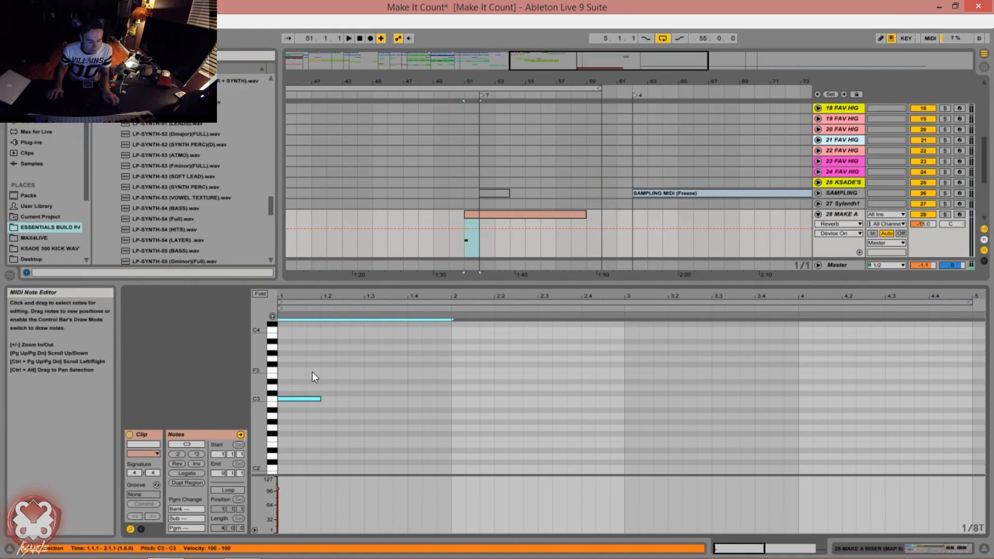
pyautogui.hotkey('ctrl', 'd')
pyautogui.hotkey('ctrl', 'd')
pyautogui.press('Left')
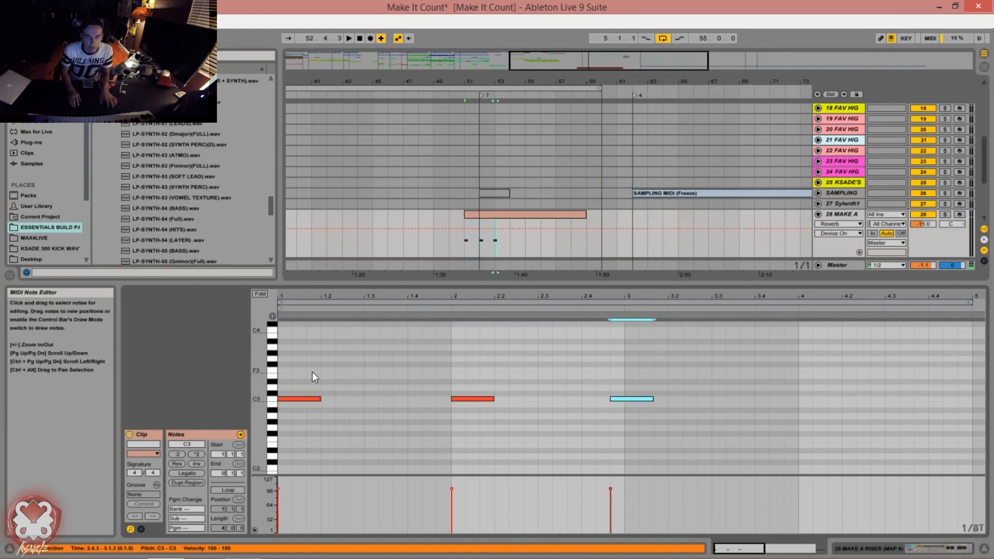
pyautogui.press('Left')
pyautogui.press('Left')
# - Duplicate the first C3 note three times to fill bar 1 with four notes, and delete the stray notes in bar 2
pyautogui.click(303, 399)
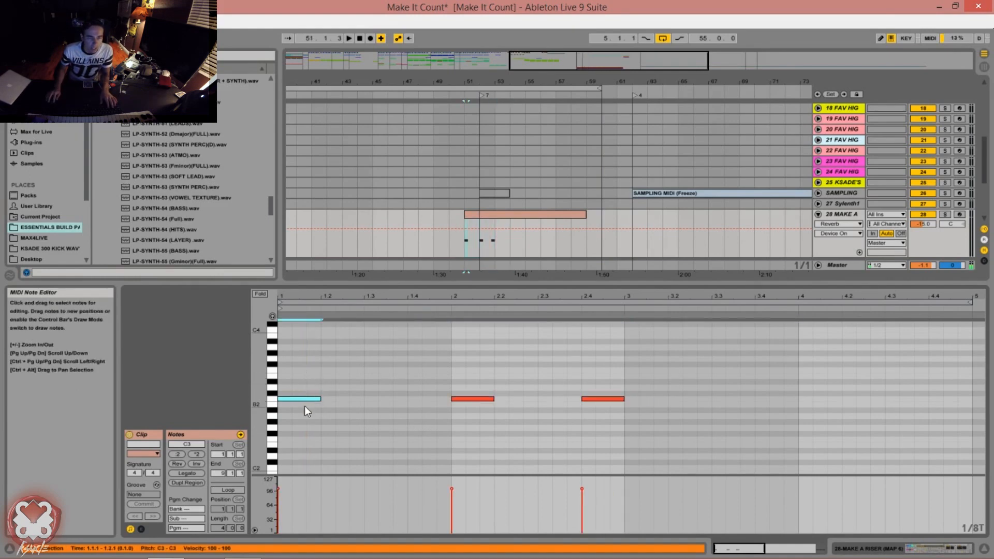
pyautogui.hotkey('ctrl', 'd')
pyautogui.hotkey('ctrl', 'd')
pyautogui.hotkey('ctrl', 'd')
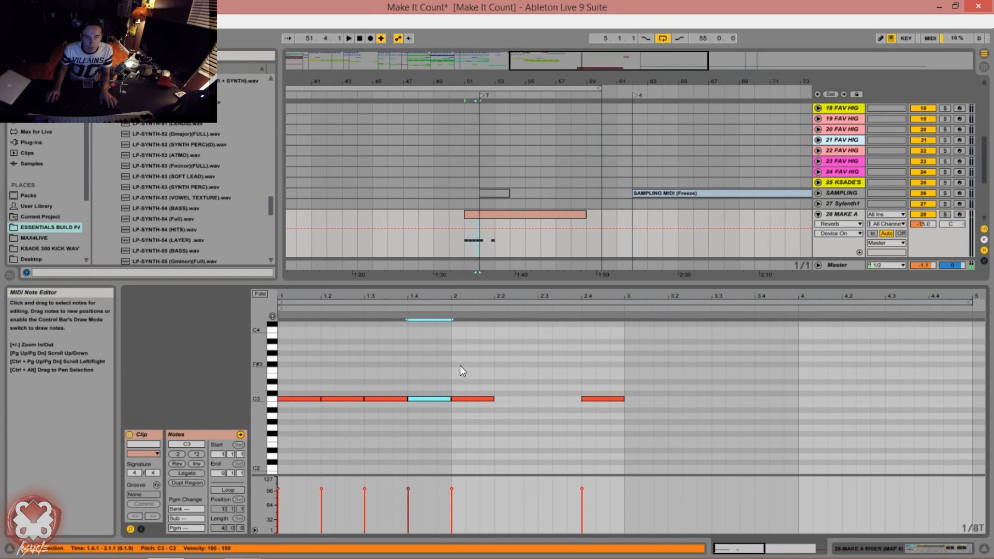
pyautogui.moveTo(459, 365); pyautogui.dragTo(603, 422)
pyautogui.press('Delete')
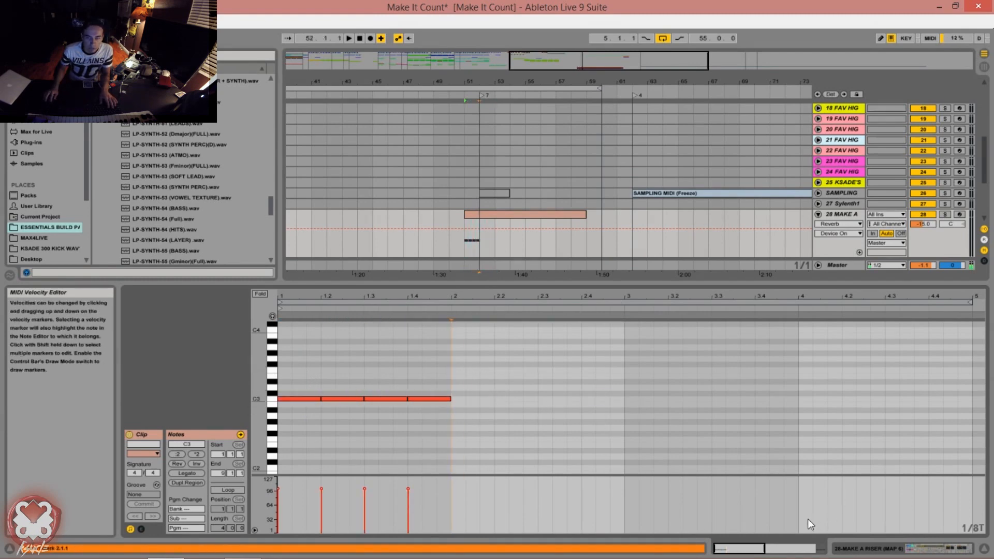
# - Duplicate the four C3 notes of bar 1 three times to fill bars 2 to 4
pyautogui.moveTo(413, 365); pyautogui.dragTo(288, 429)
pyautogui.hotkey('ctrl', 'd')
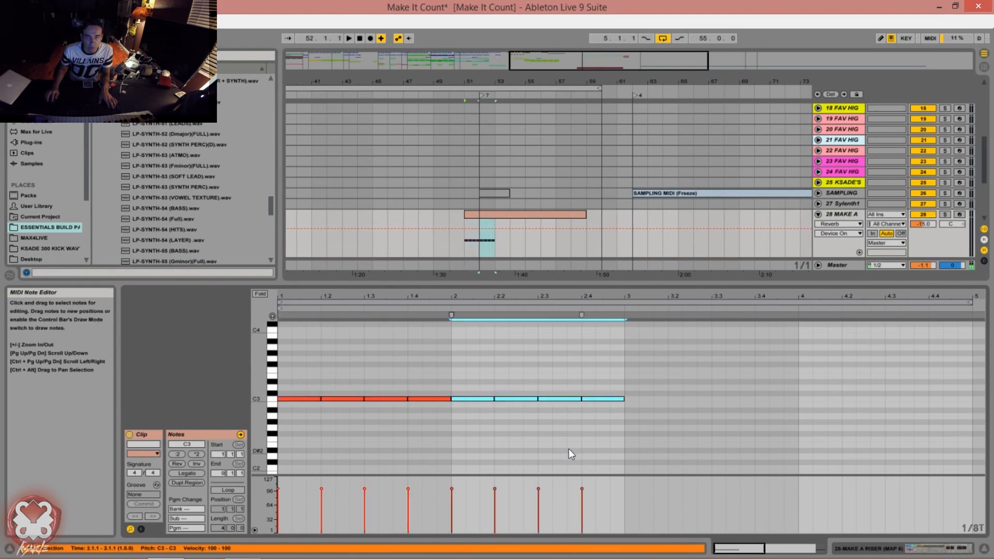
pyautogui.hotkey('ctrl', 'd')
pyautogui.hotkey('ctrl', 'd')
# - Duplicate the four-bar C3 pattern into bars 5 to 8 and compress the copy to half its length
pyautogui.moveTo(743, 548); pyautogui.dragTo(740, 510)
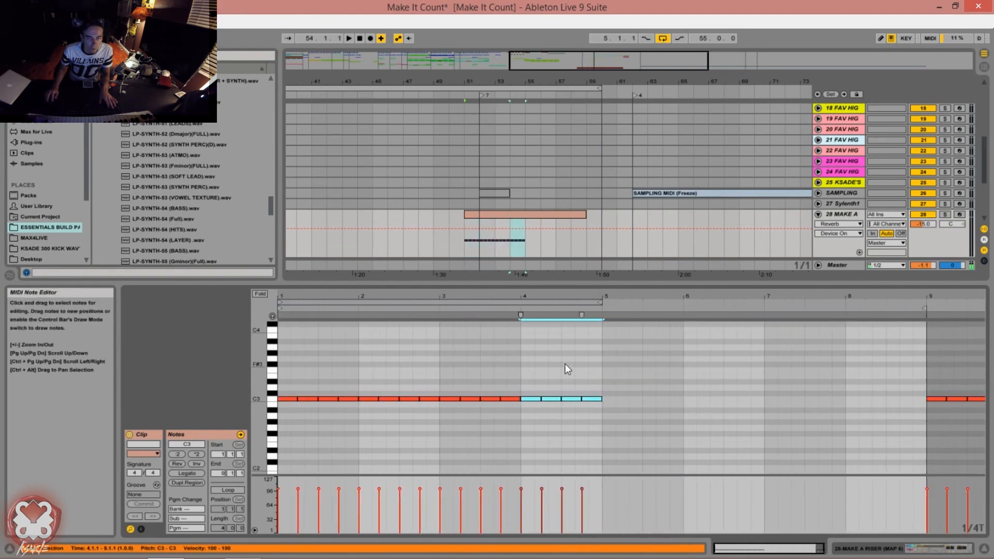
pyautogui.moveTo(588, 381); pyautogui.dragTo(291, 417)
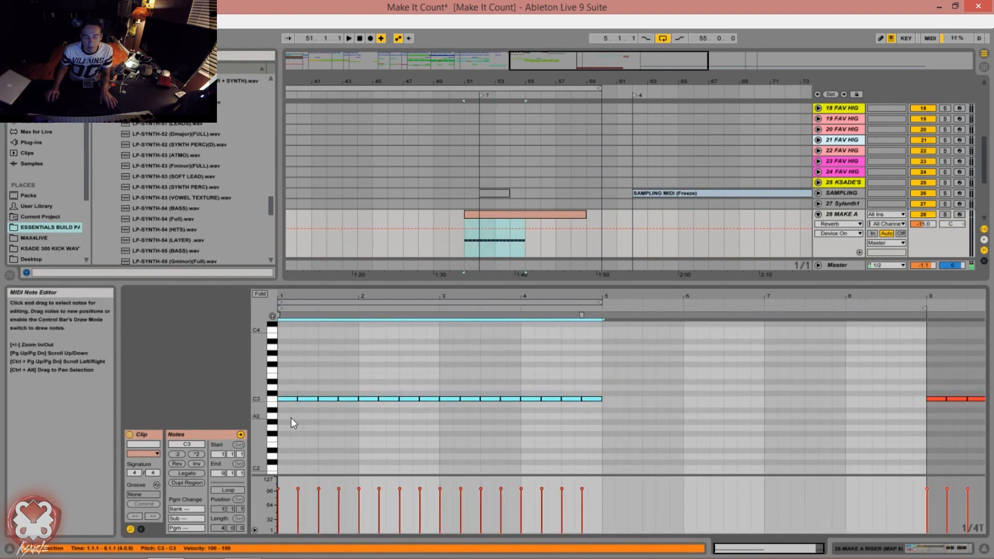
pyautogui.hotkey('ctrl', 'd')
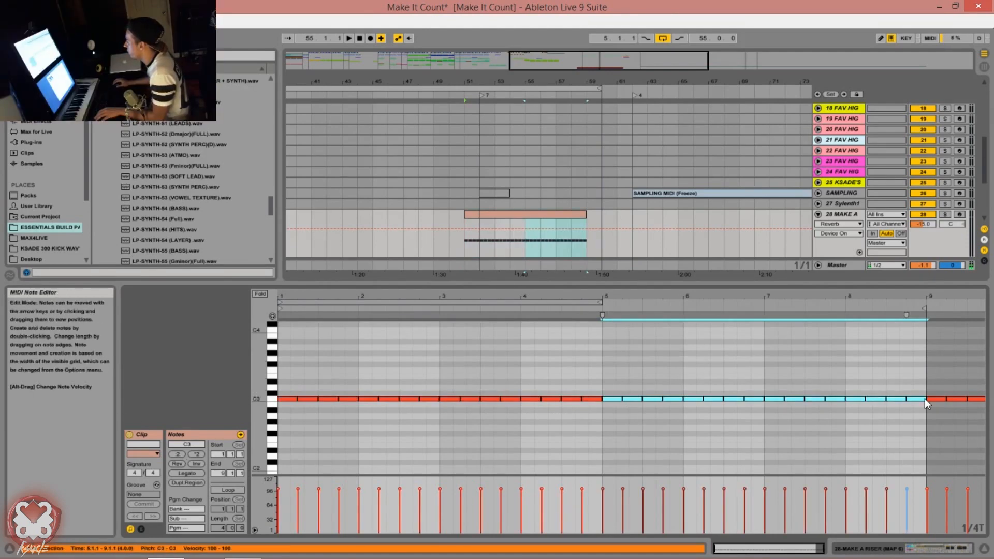
pyautogui.click(181, 449)
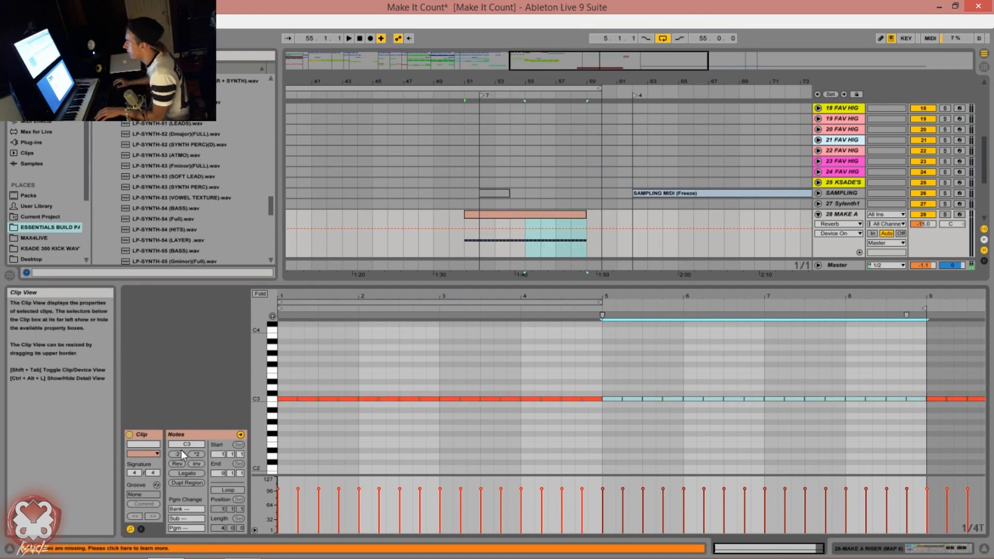
pyautogui.click(179, 451)
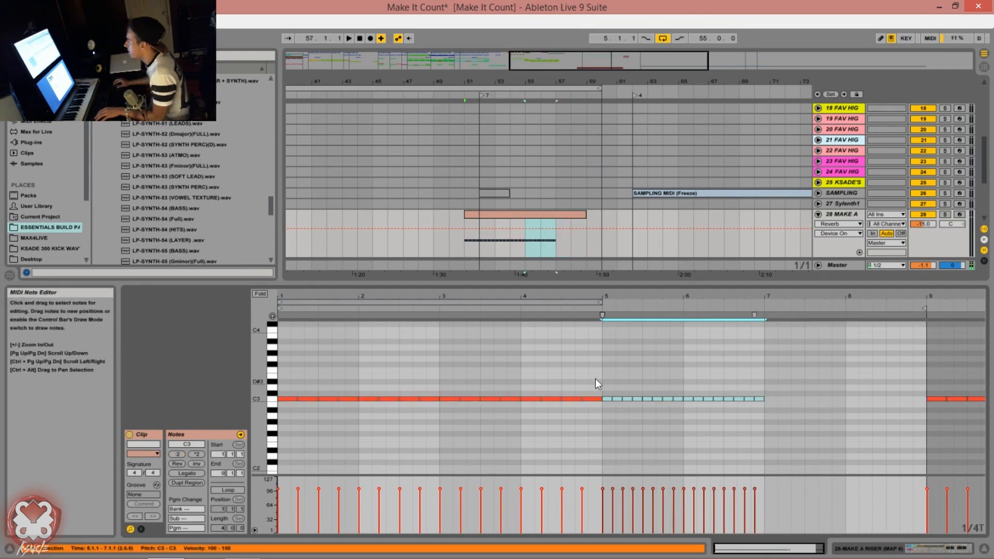
# - Duplicate the compressed notes into bars 7 and 8, halve that copy's length, and duplicate it once more to fill bar 8
pyautogui.hotkey('ctrl', 'd')
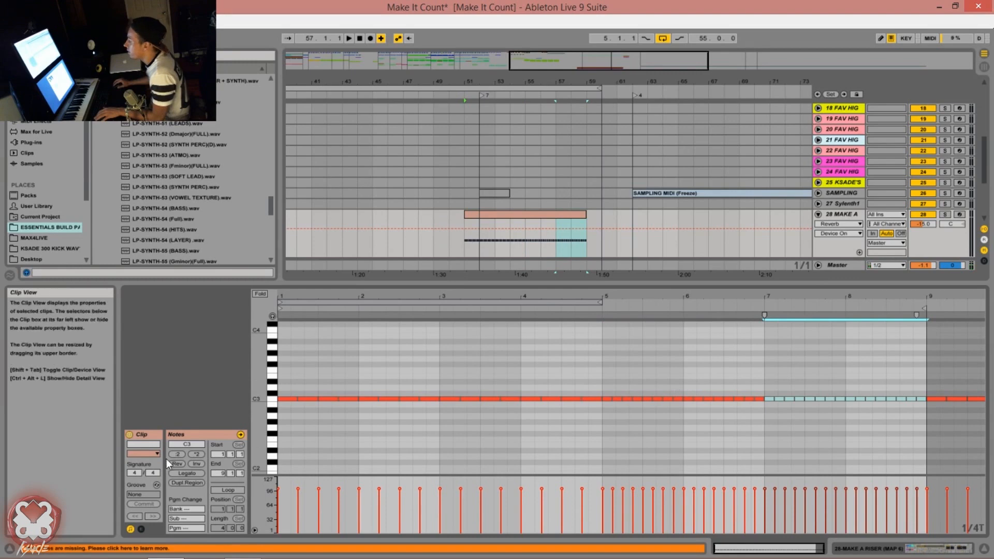
pyautogui.click(180, 451)
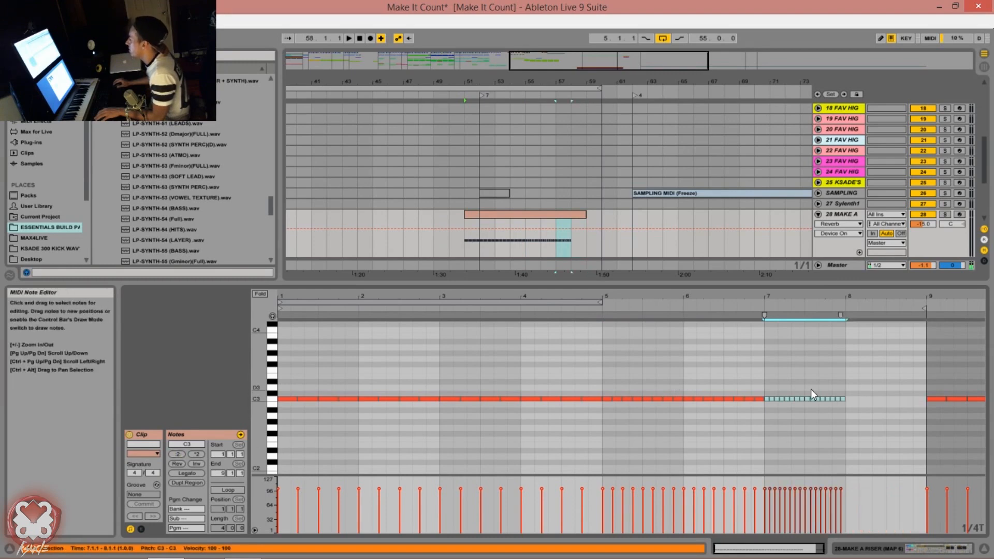
pyautogui.hotkey('ctrl', 'd')
pyautogui.click(886, 427)
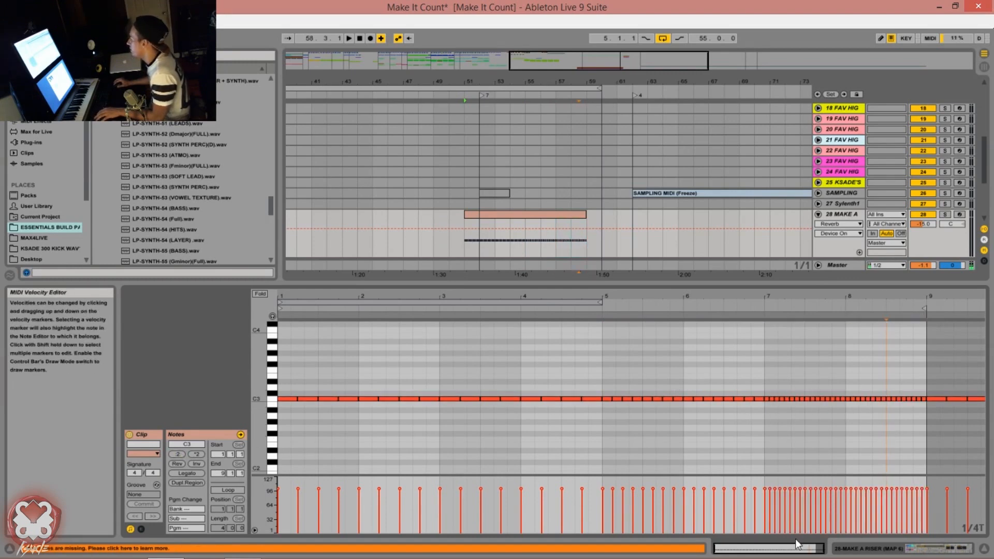
# - Extend the selected C3 note at 8.4.3 toward the end of bar 8
pyautogui.moveTo(797, 543); pyautogui.dragTo(826, 449)
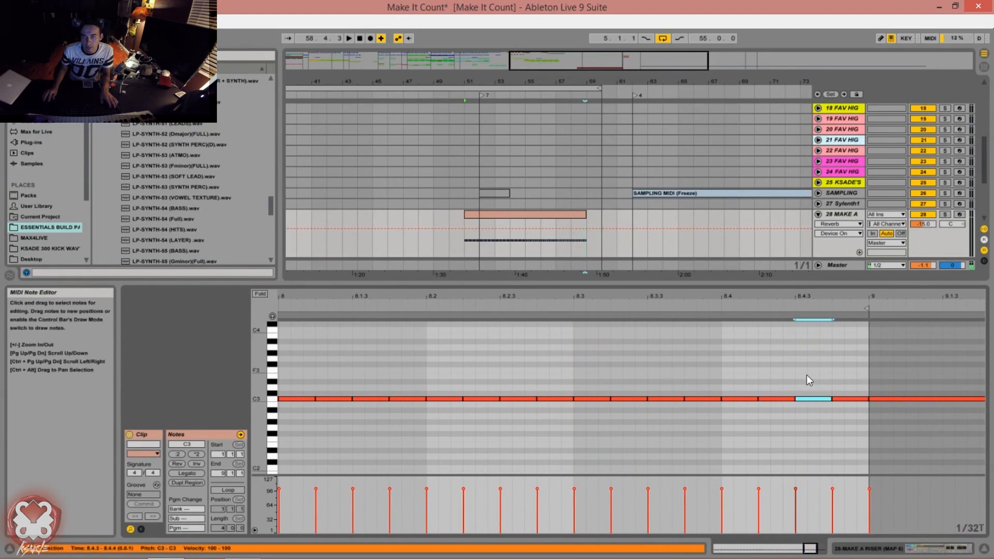
pyautogui.hotkey('shift', 'Right')
pyautogui.hotkey('shift', 'Right')
pyautogui.hotkey('shift', 'Right')
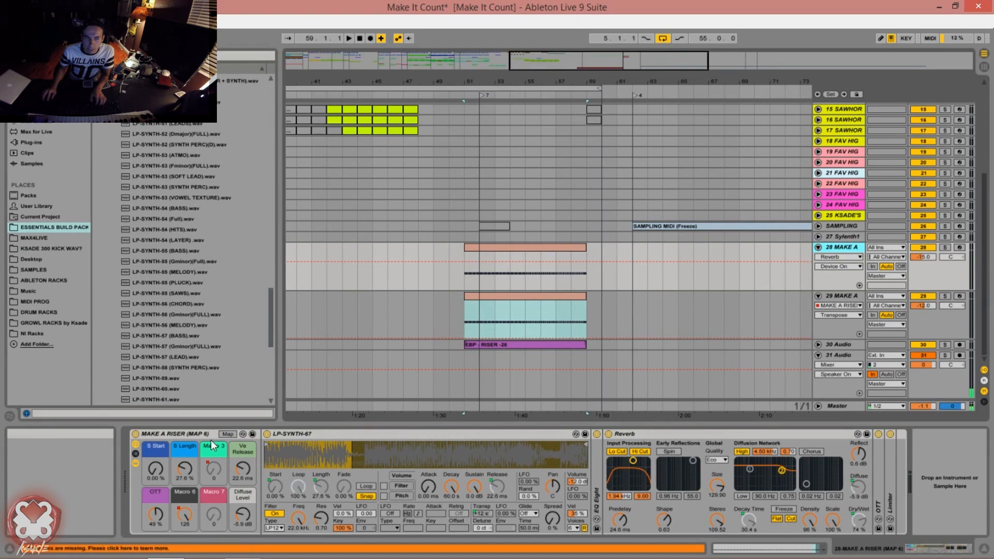
# - Show the MAKE A RISER rack's Macro 6 automation on track 28 and unfold the OTT device to examine its settings
pyautogui.click(182, 434)
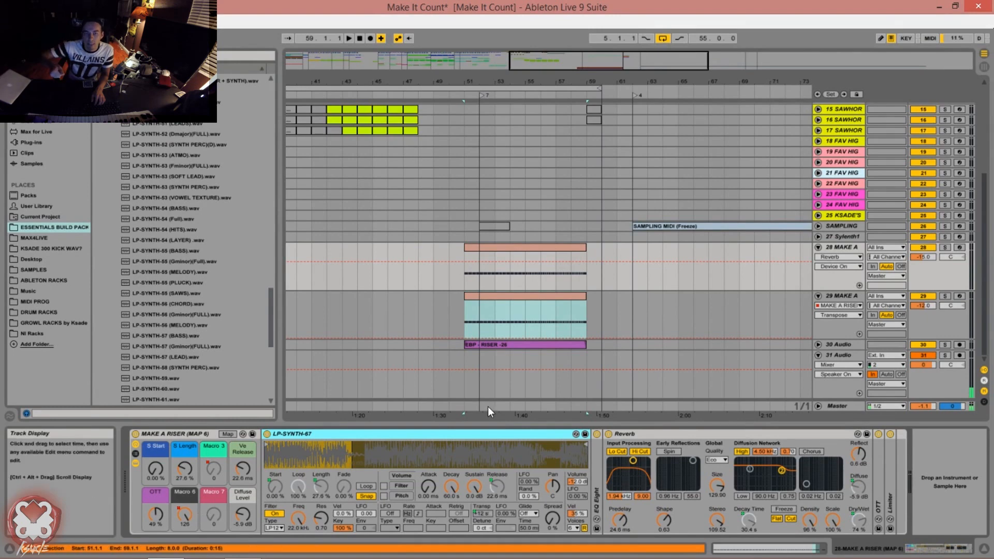
pyautogui.click(184, 514)
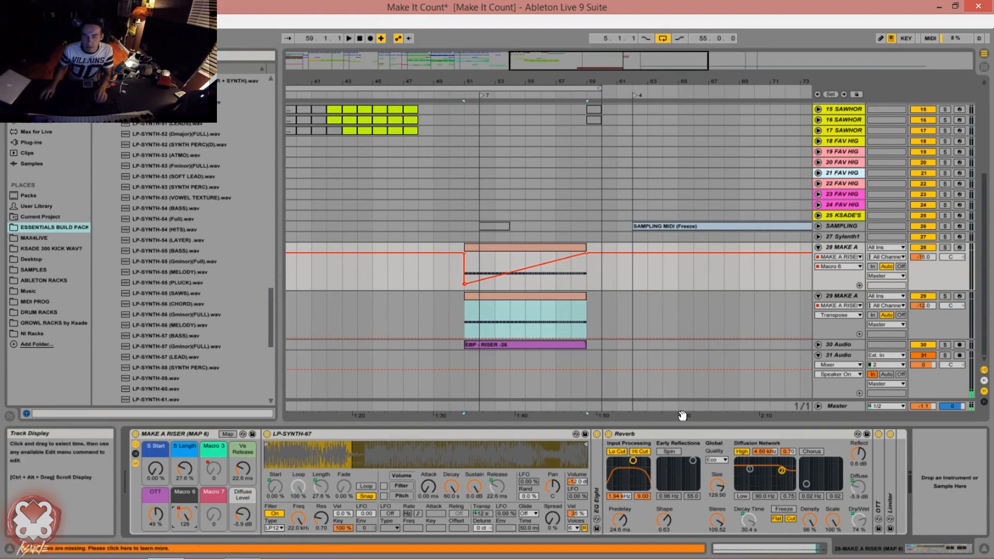
pyautogui.doubleClick(889, 468)
pyautogui.doubleClick(918, 433)
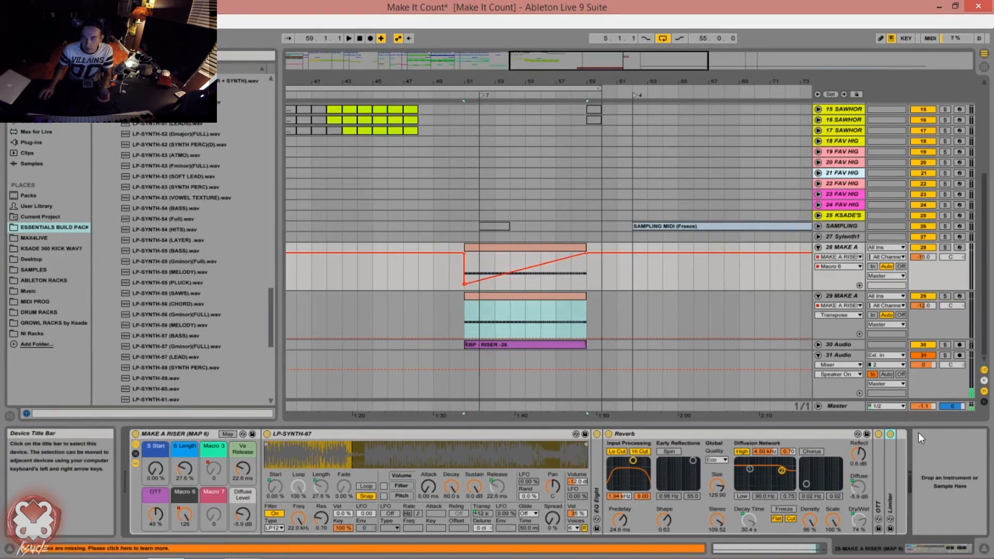
pyautogui.doubleClick(878, 488)
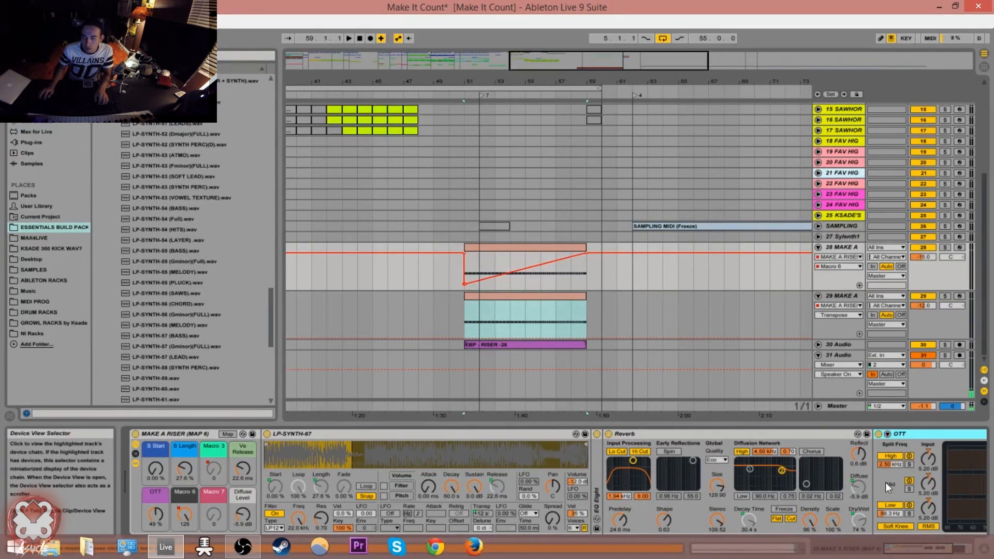
pyautogui.click(929, 553)
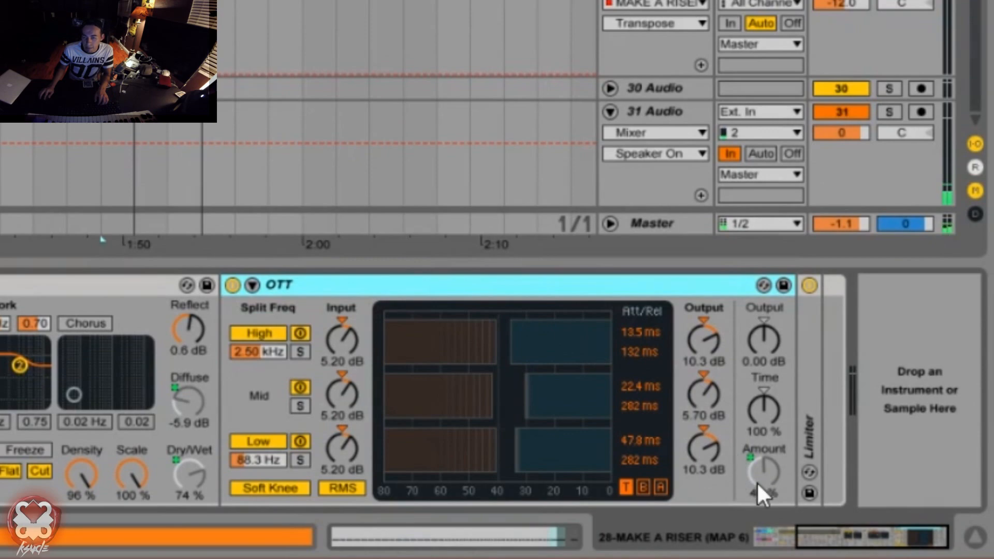
# - Set the MAKE A RISER rack's OTT macro to 53 % and fold the OTT device
pyautogui.click(822, 532)
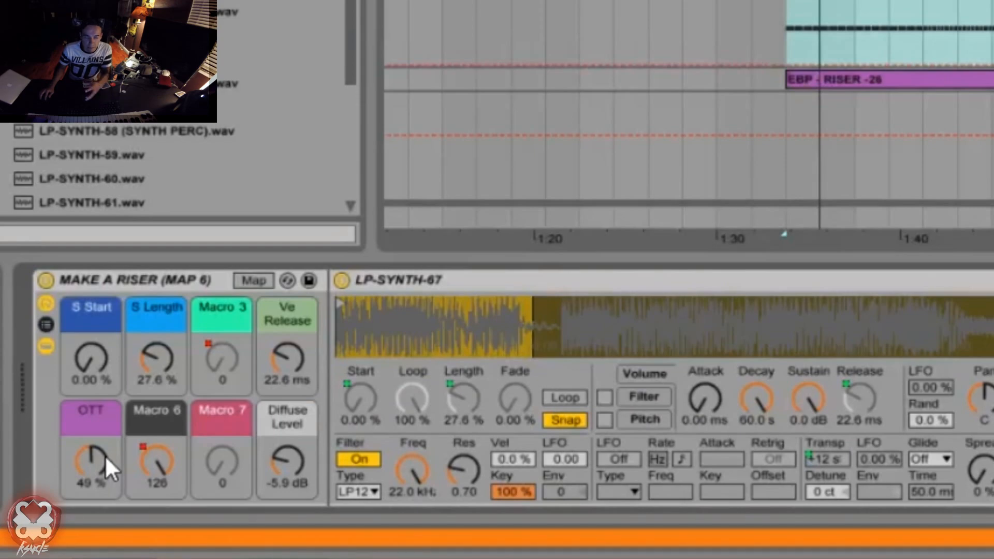
pyautogui.moveTo(162, 512); pyautogui.dragTo(161, 510)
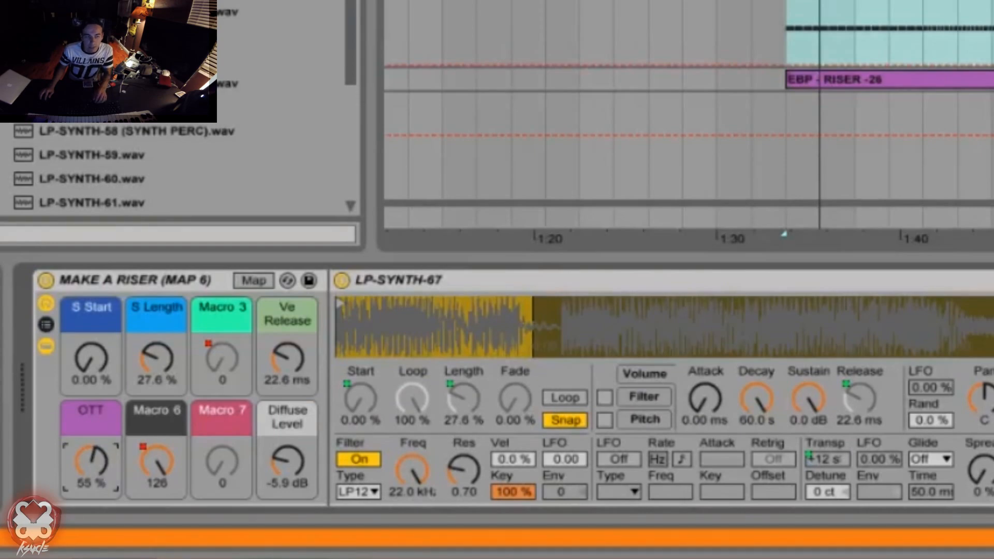
pyautogui.moveTo(91, 461); pyautogui.dragTo(91, 457)
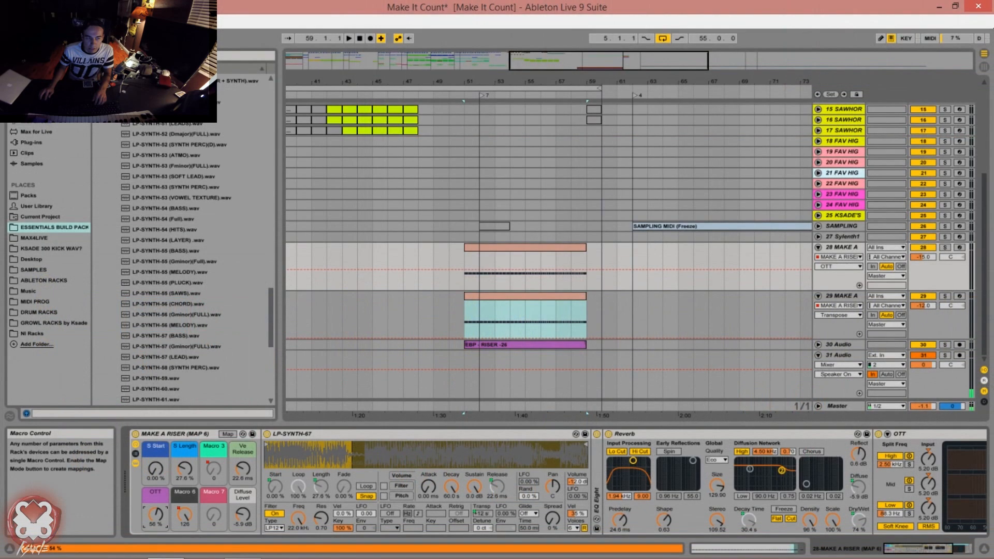
pyautogui.moveTo(155, 516); pyautogui.dragTo(155, 523)
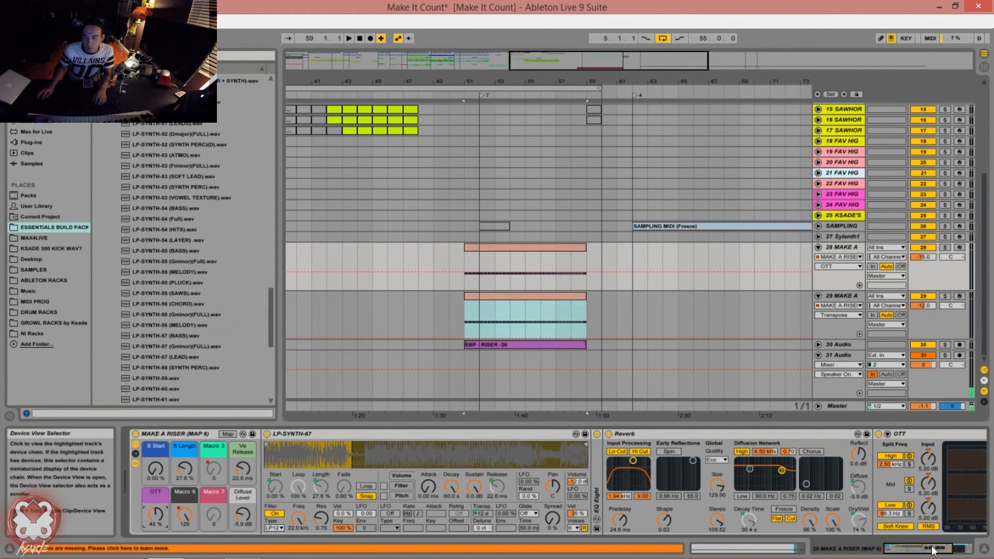
pyautogui.moveTo(933, 549); pyautogui.dragTo(944, 550)
pyautogui.doubleClick(809, 433)
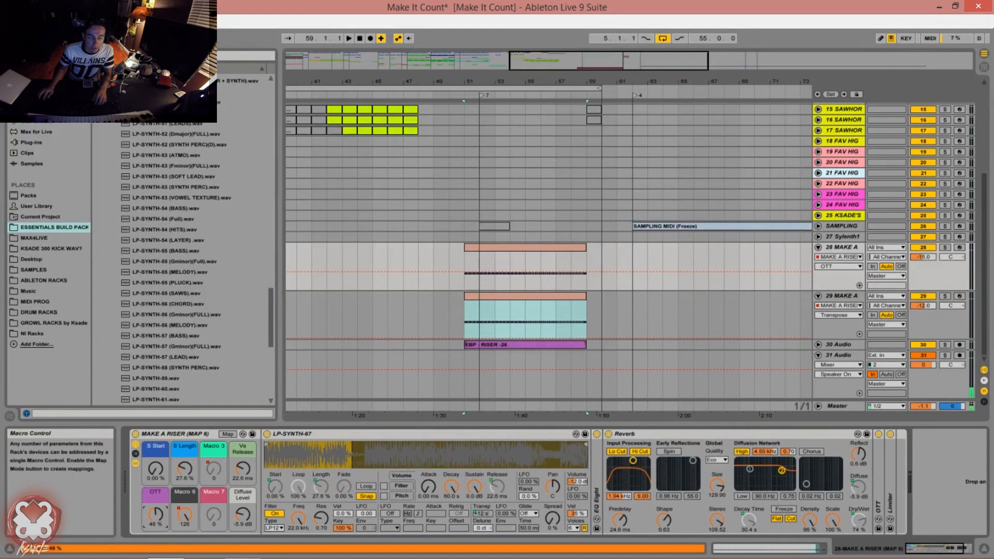
pyautogui.moveTo(155, 514); pyautogui.dragTo(156, 512)
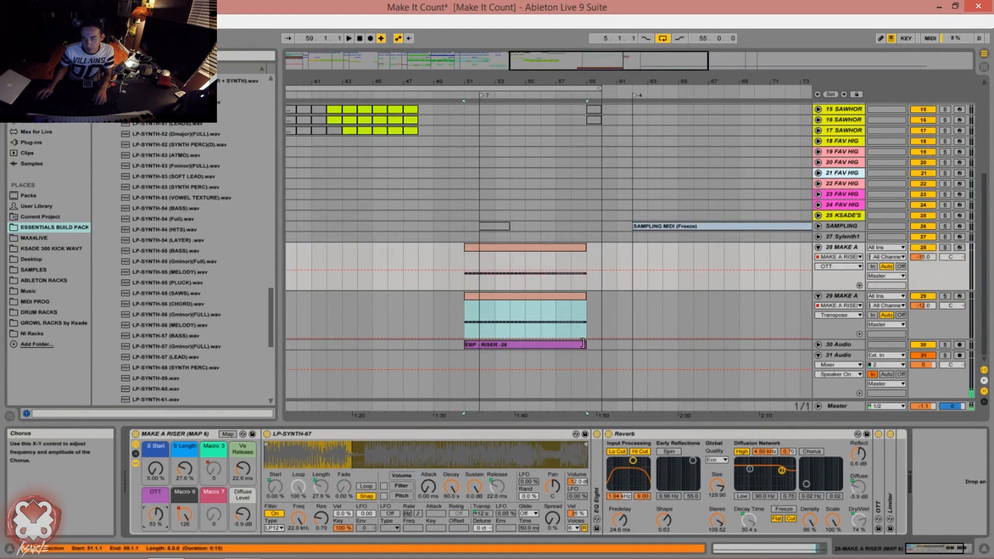
# - Unfold the EQ Eight to examine its filter curve, fold it again, and select the Reverb to review its settings
pyautogui.doubleClick(598, 502)
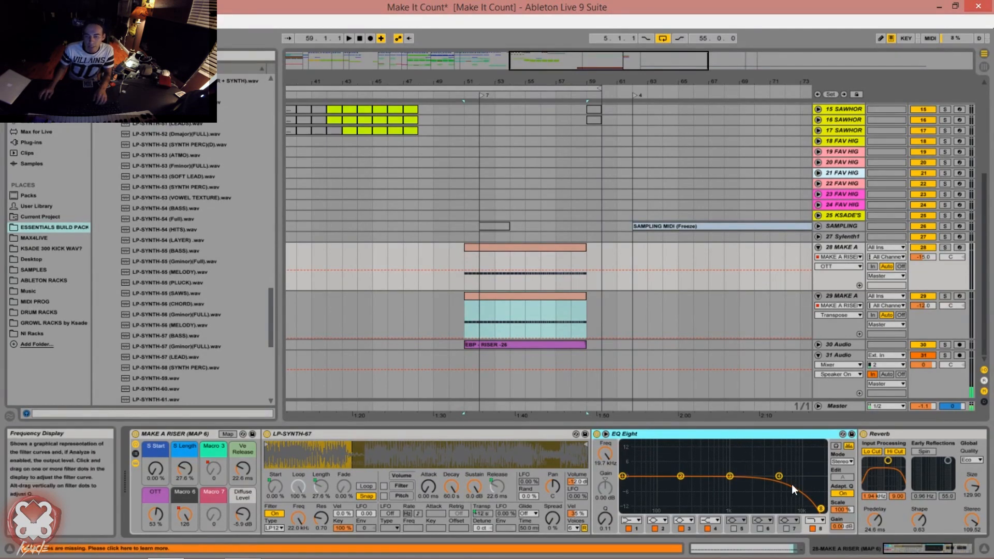
pyautogui.doubleClick(735, 432)
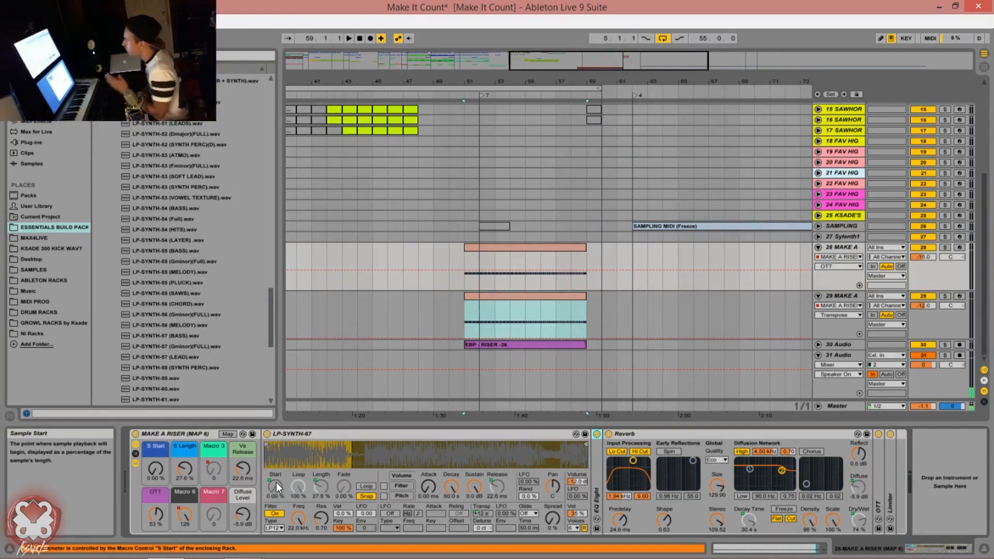
pyautogui.doubleClick(594, 463)
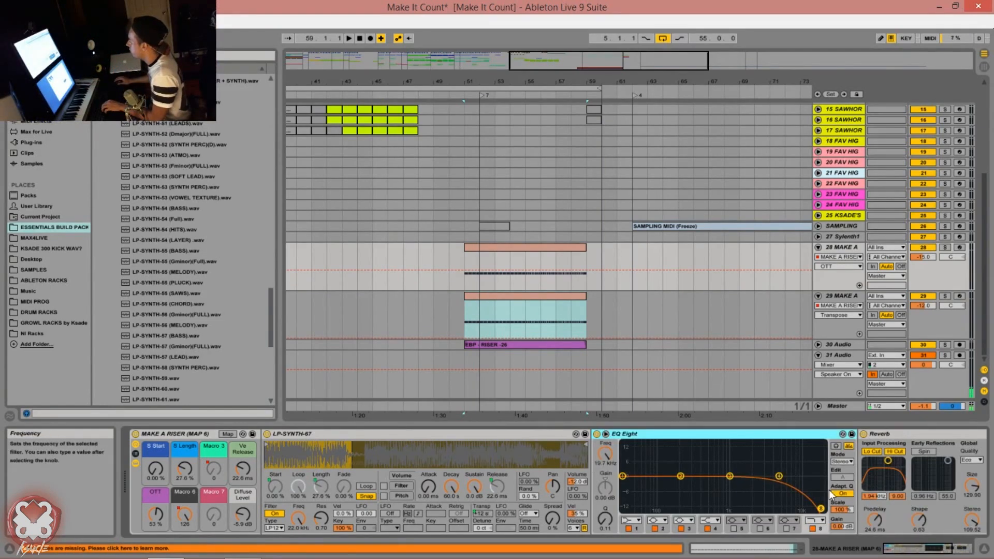
pyautogui.doubleClick(659, 433)
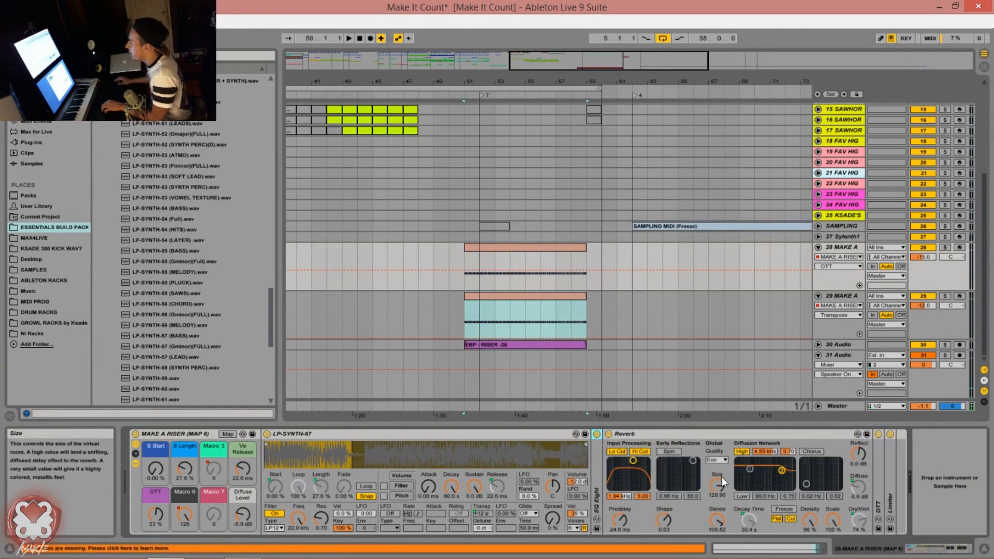
pyautogui.click(688, 433)
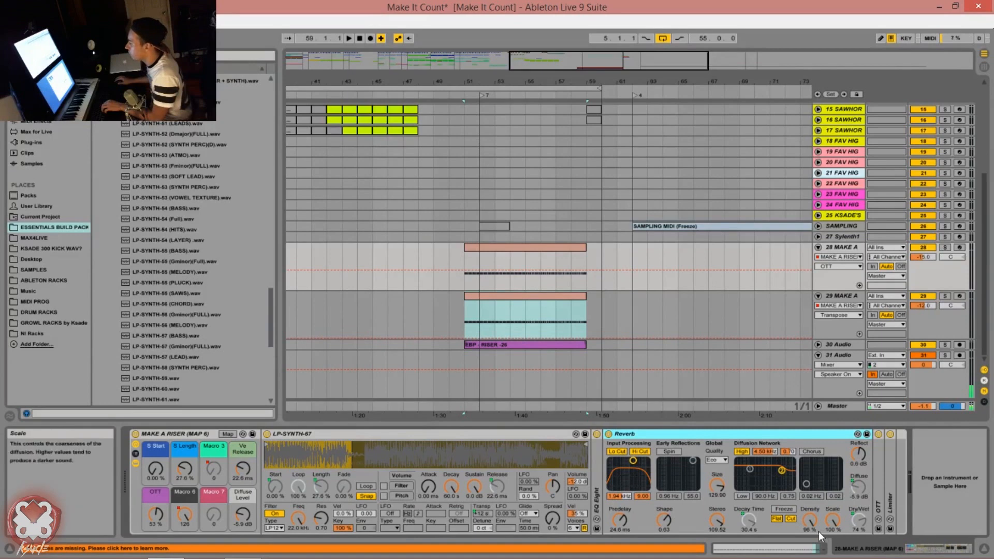
# - Select the riser clip on track 28 and review each device in the chain: rack, LP-SYNTH-67 sampler, EQ Eight, Reverb, OTT and Limiter
pyautogui.click(540, 250)
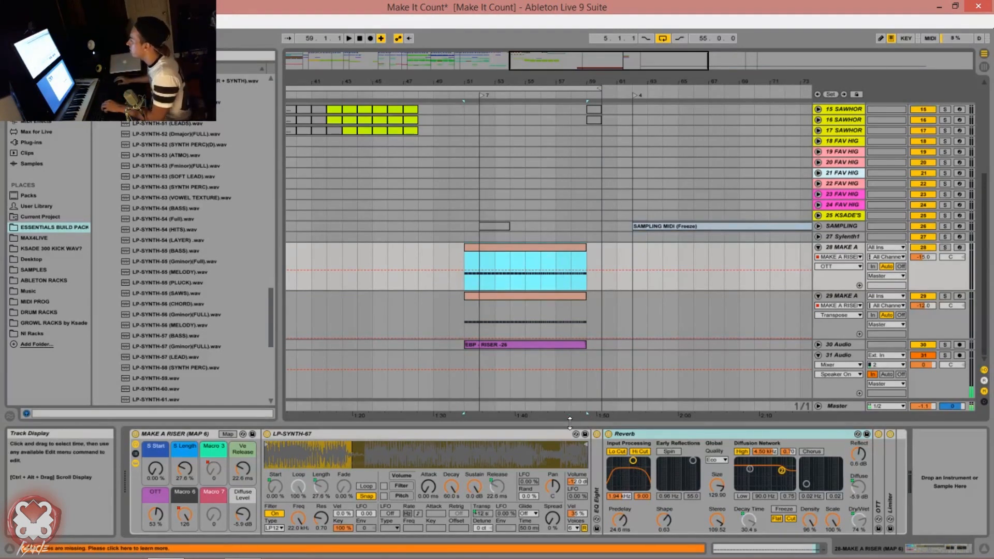
pyautogui.click(639, 433)
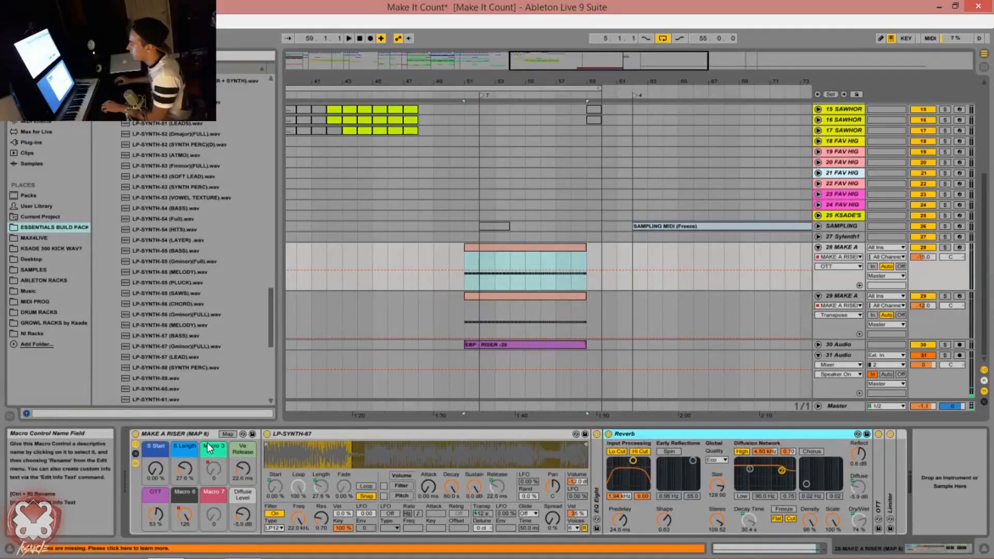
pyautogui.click(164, 434)
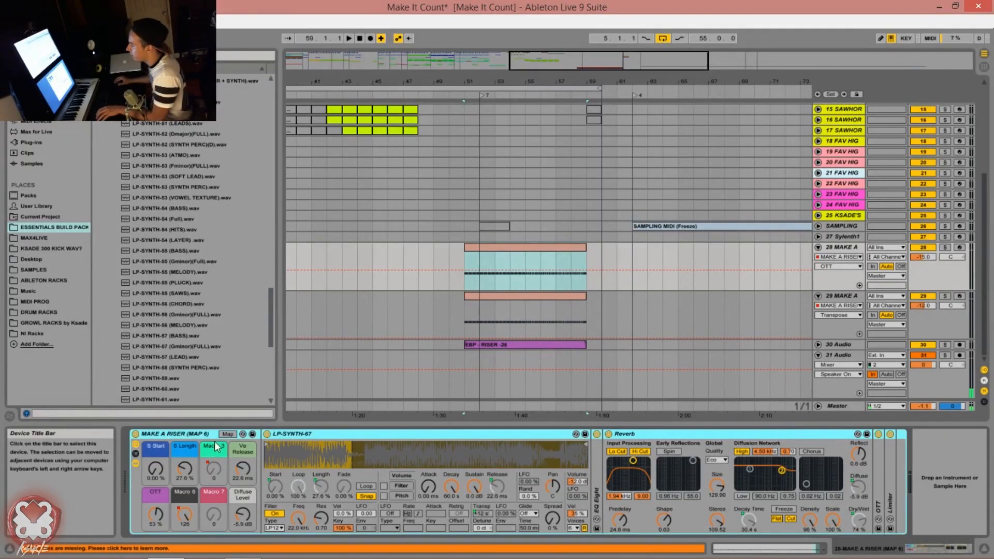
pyautogui.click(402, 433)
pyautogui.click(893, 459)
pyautogui.click(881, 464)
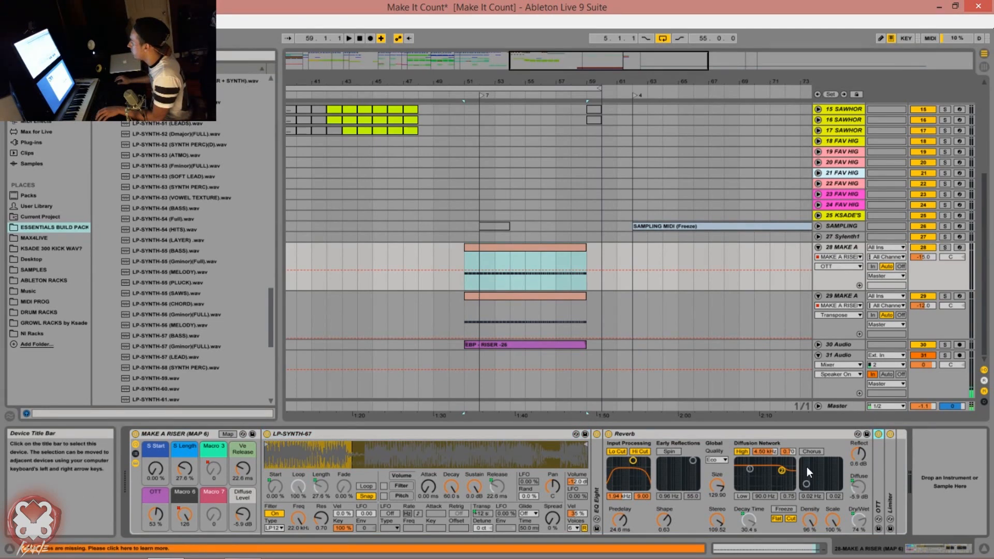
pyautogui.click(745, 435)
pyautogui.click(594, 443)
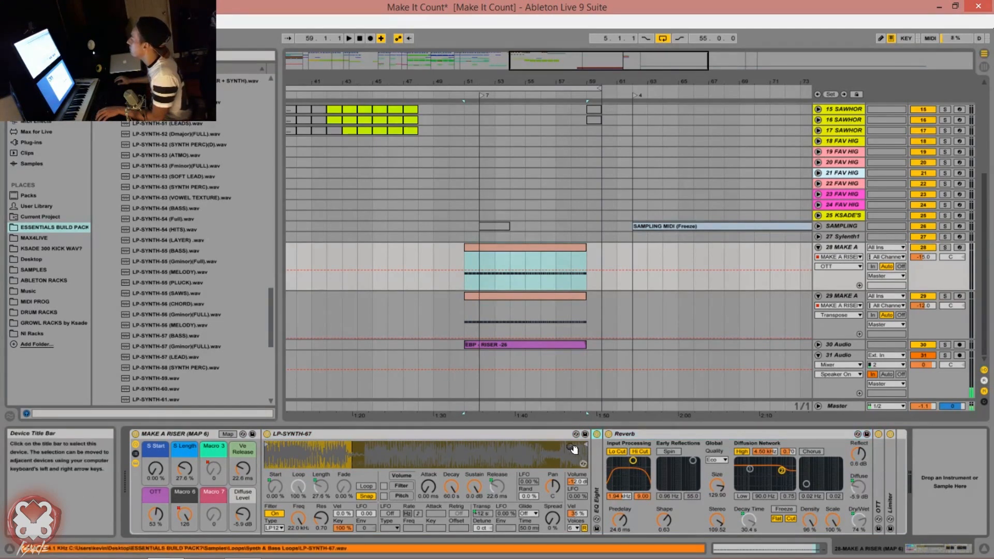
pyautogui.click(513, 437)
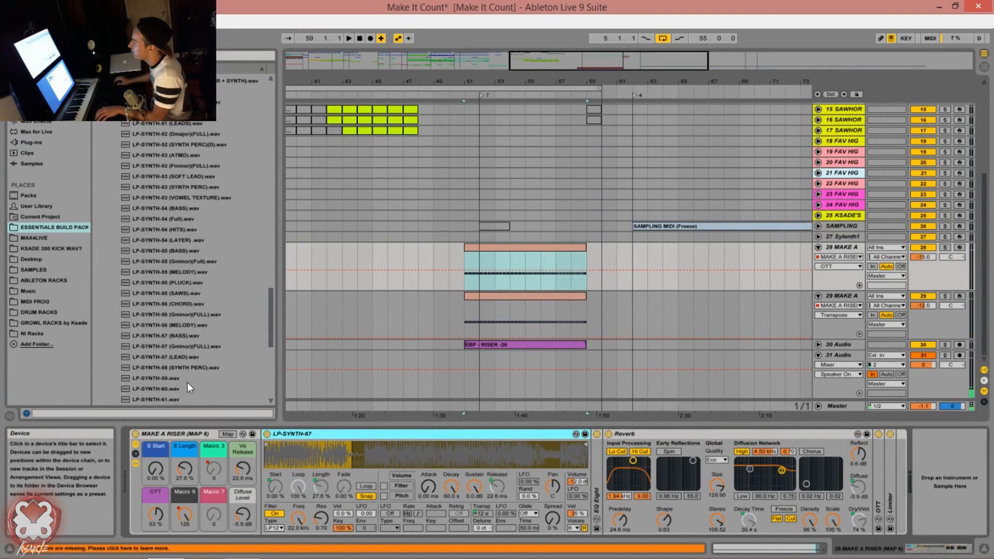
pyautogui.click(136, 454)
pyautogui.click(136, 454)
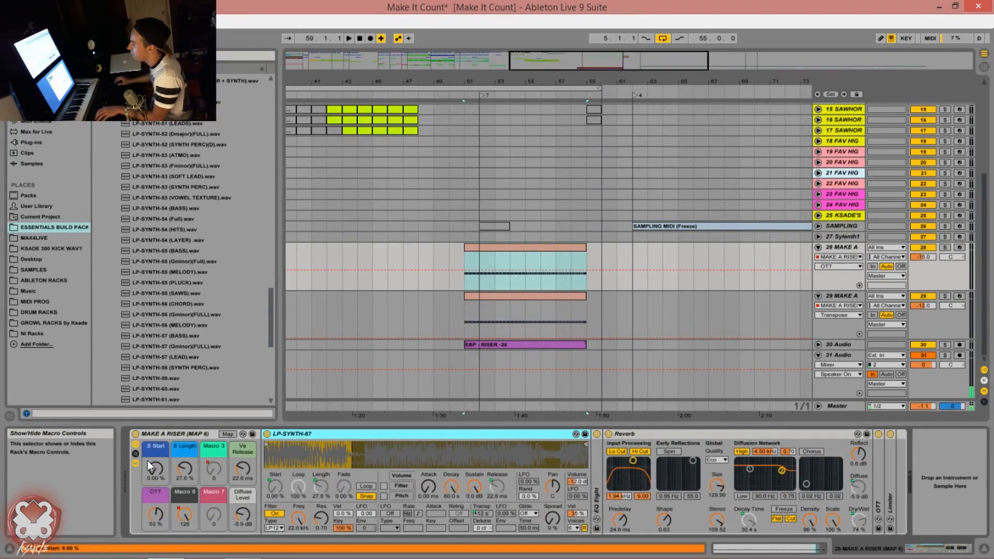
# - Examine the MAKE A RISER rack's macro mappings and their minimum and maximum ranges, including the Transpose and Reverb entries, and leave mapping mode
pyautogui.click(226, 434)
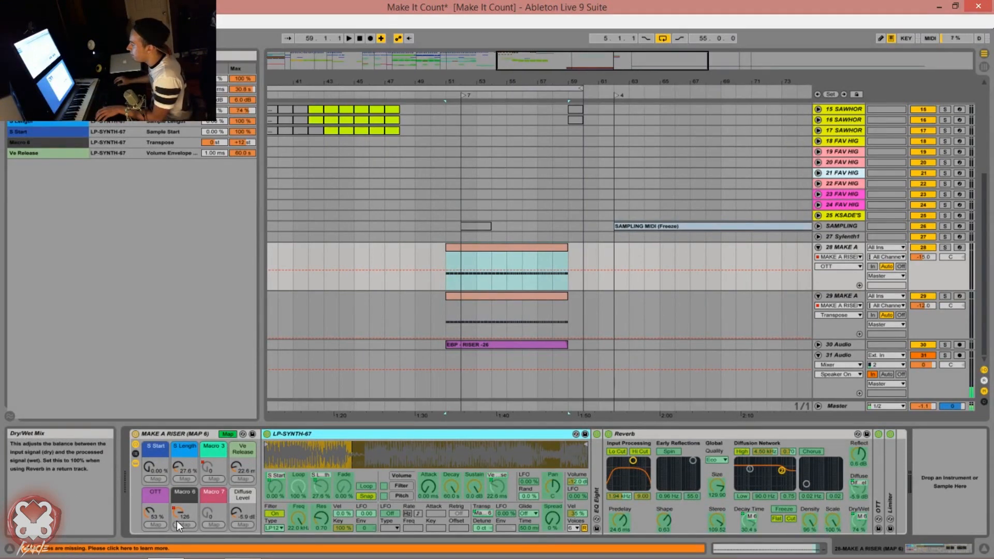
pyautogui.click(226, 434)
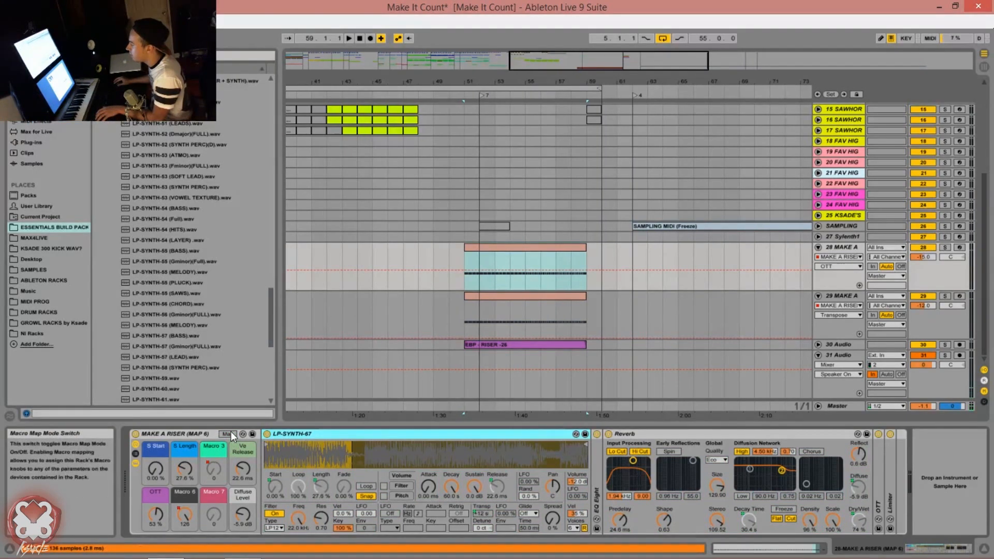
pyautogui.click(229, 434)
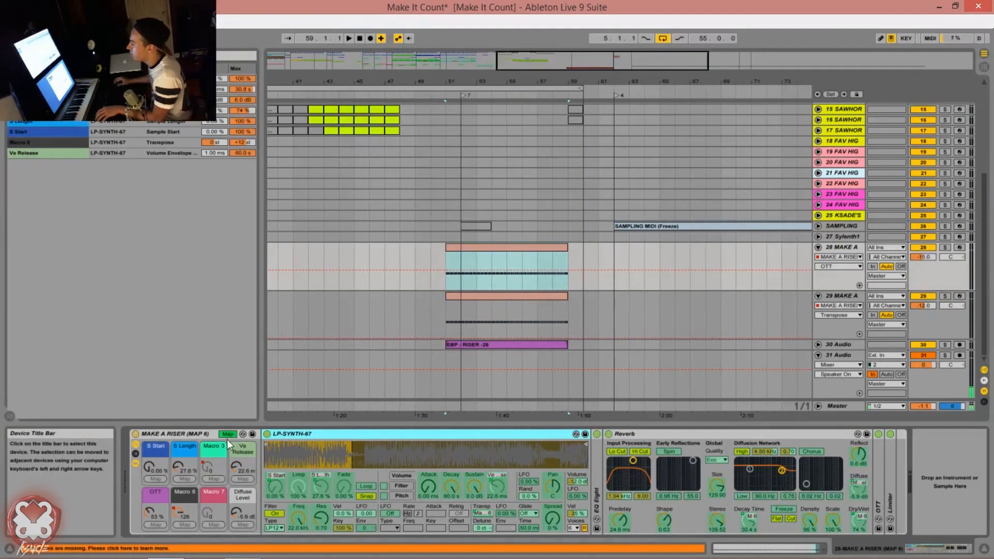
pyautogui.click(60, 113)
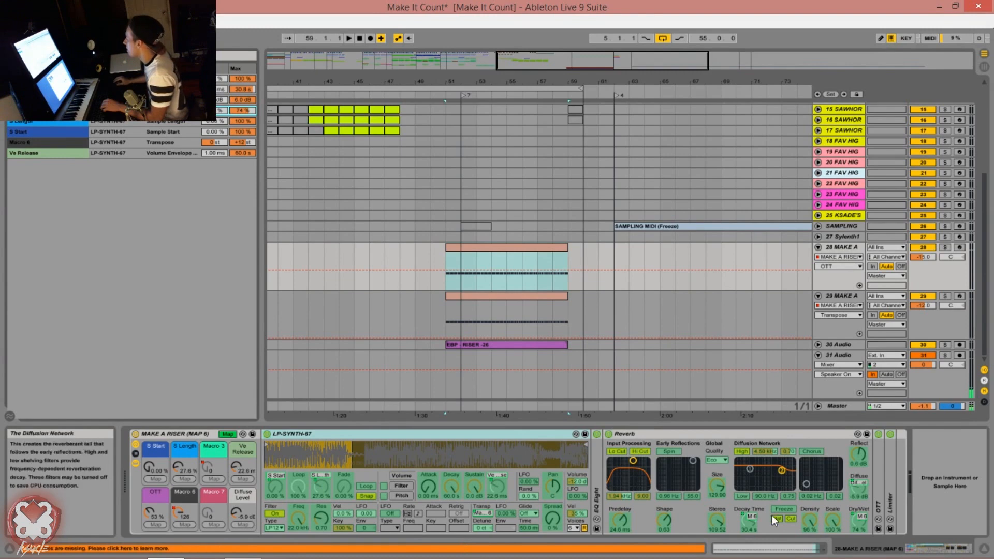
pyautogui.click(70, 143)
pyautogui.click(69, 111)
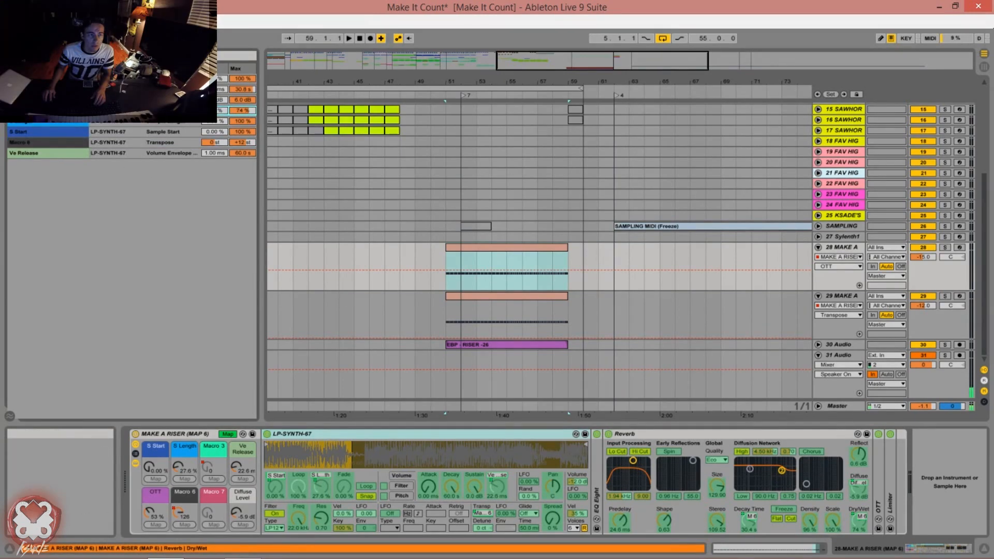
pyautogui.click(70, 79)
pyautogui.click(70, 89)
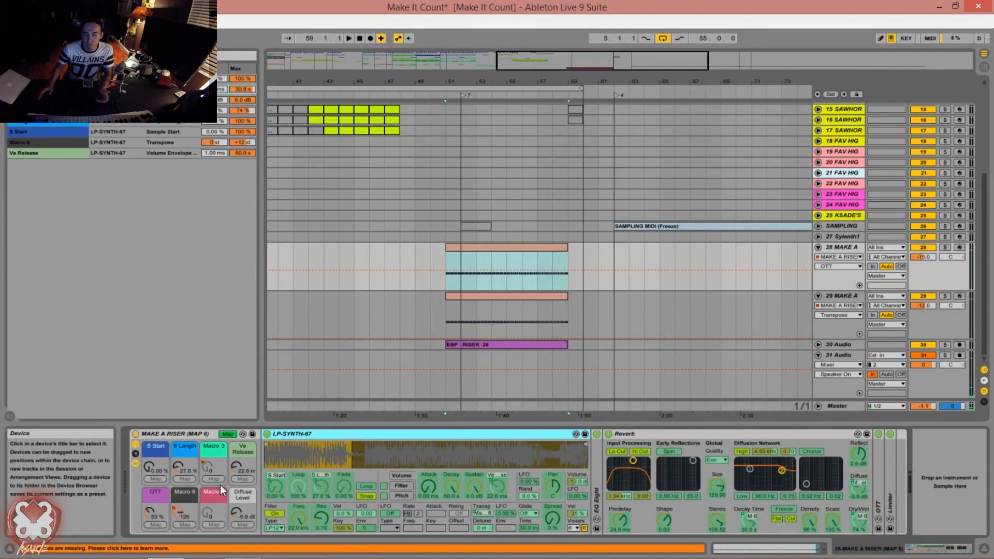
pyautogui.click(226, 435)
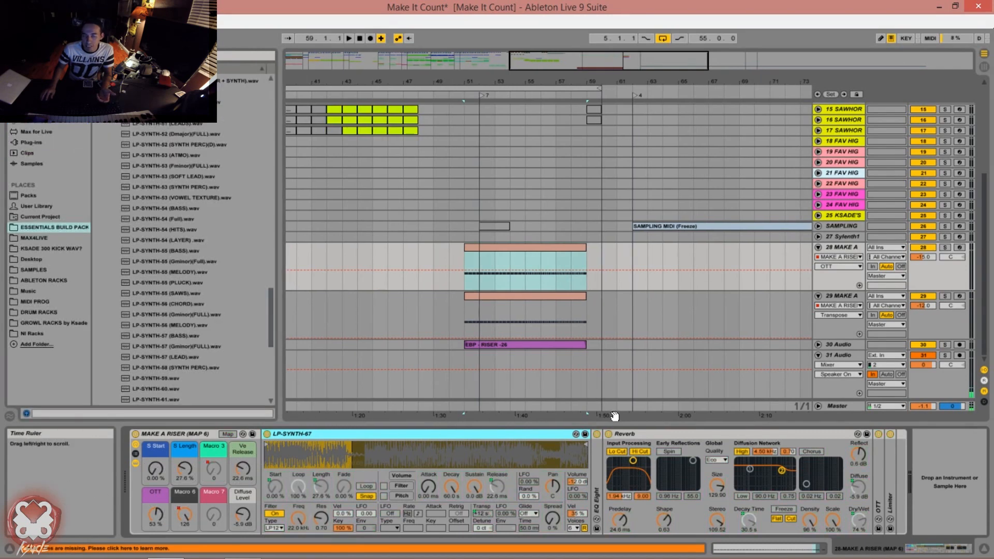
# - Show the Macro 3 and then the Macro 6 automation on track 28, and bring up the rack's macro mappings
pyautogui.click(217, 468)
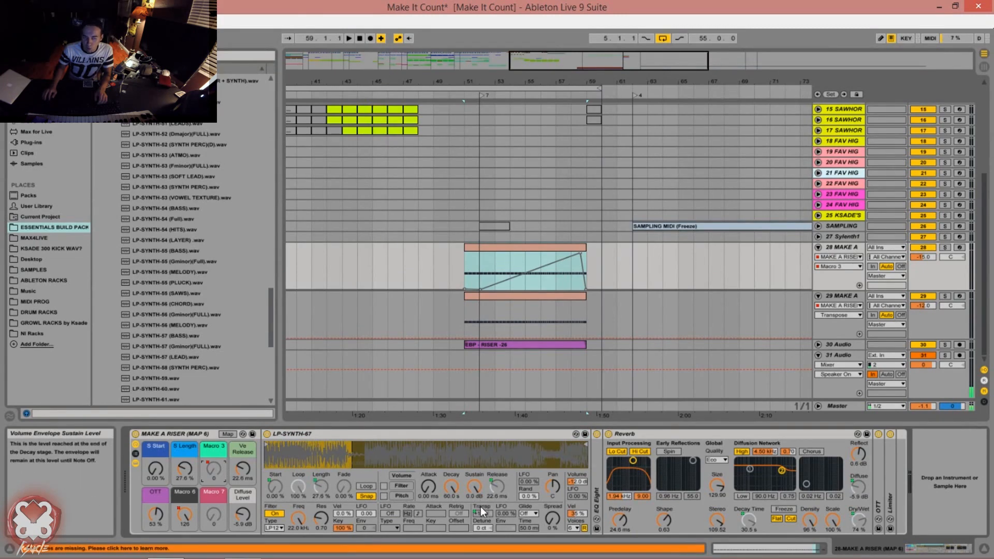
pyautogui.click(184, 495)
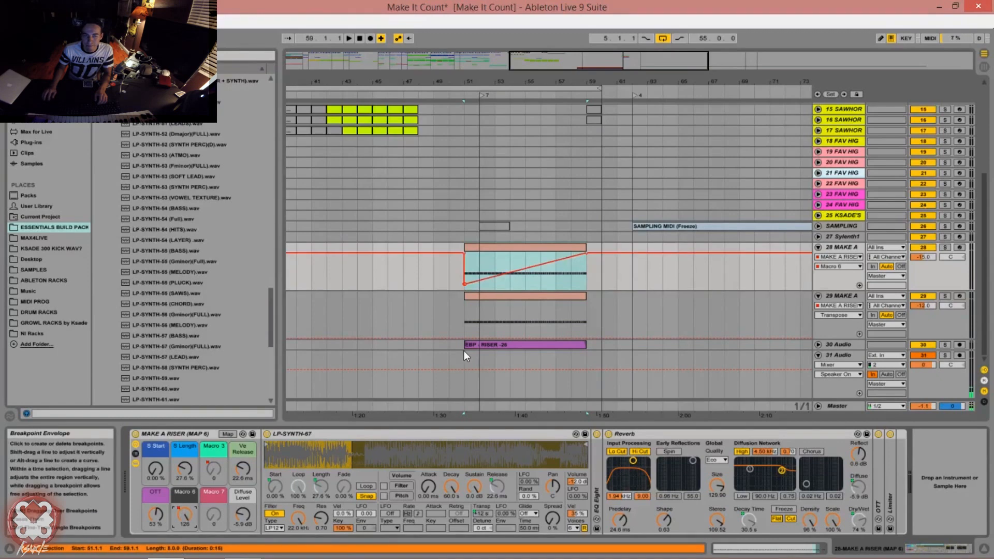
pyautogui.click(232, 433)
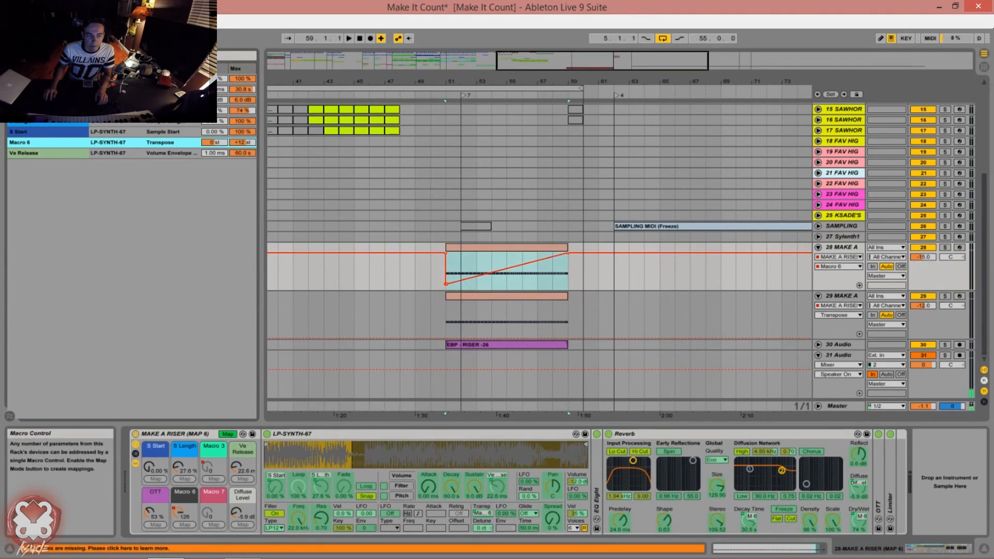
# - Sweep Macro 6 down to 0, leave mapping mode, and raise the macro back up to 127
pyautogui.click(179, 509)
pyautogui.moveTo(179, 508); pyautogui.dragTo(180, 551)
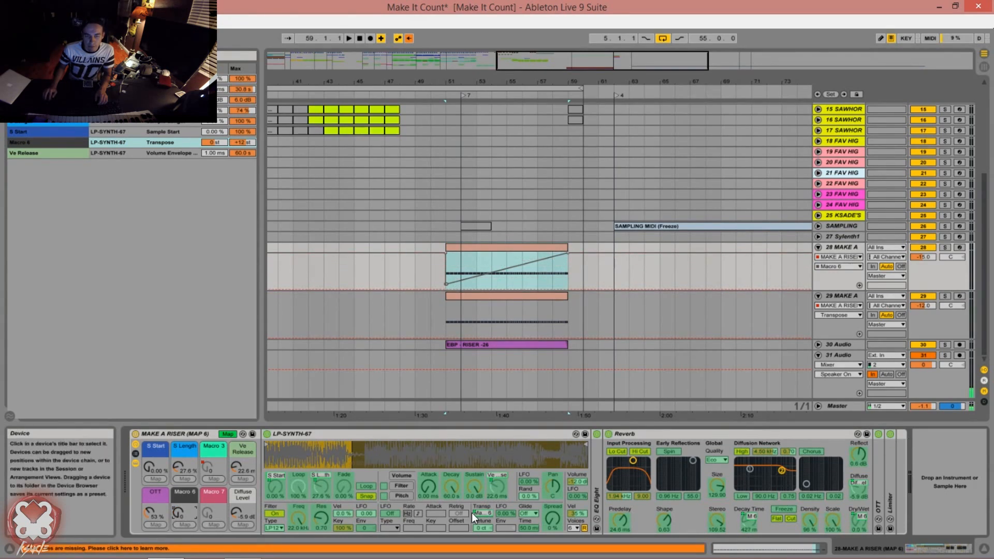
pyautogui.click(242, 437)
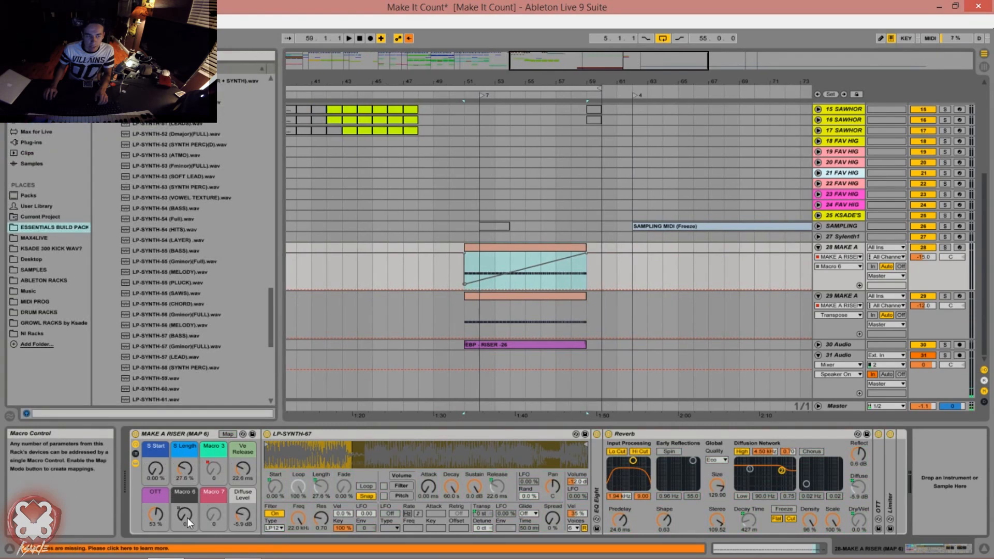
pyautogui.moveTo(183, 513); pyautogui.dragTo(184, 552)
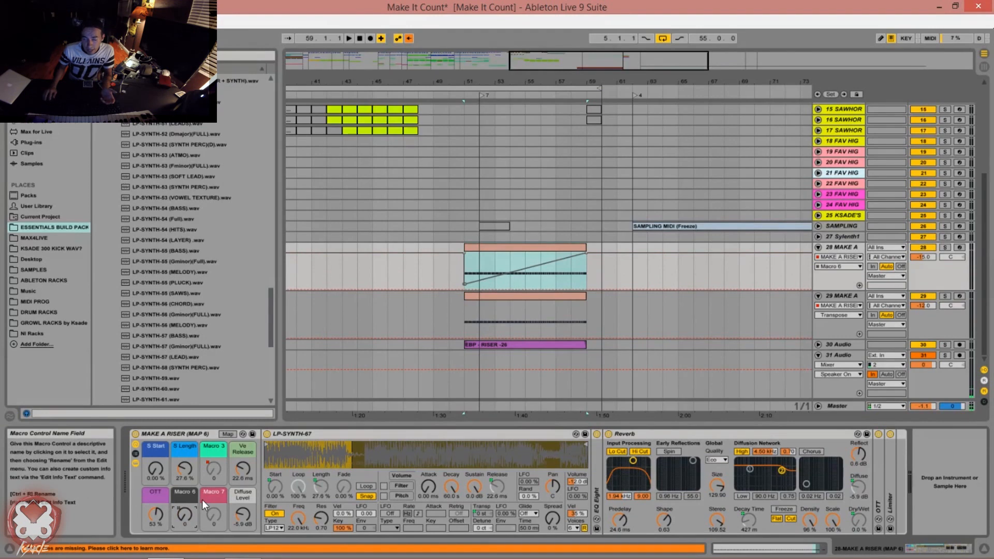
pyautogui.moveTo(196, 517)
pyautogui.mouseDown()
pyautogui.moveTo(195, 487)
pyautogui.moveTo(180, 554)
pyautogui.moveTo(180, 517)
pyautogui.mouseUp()
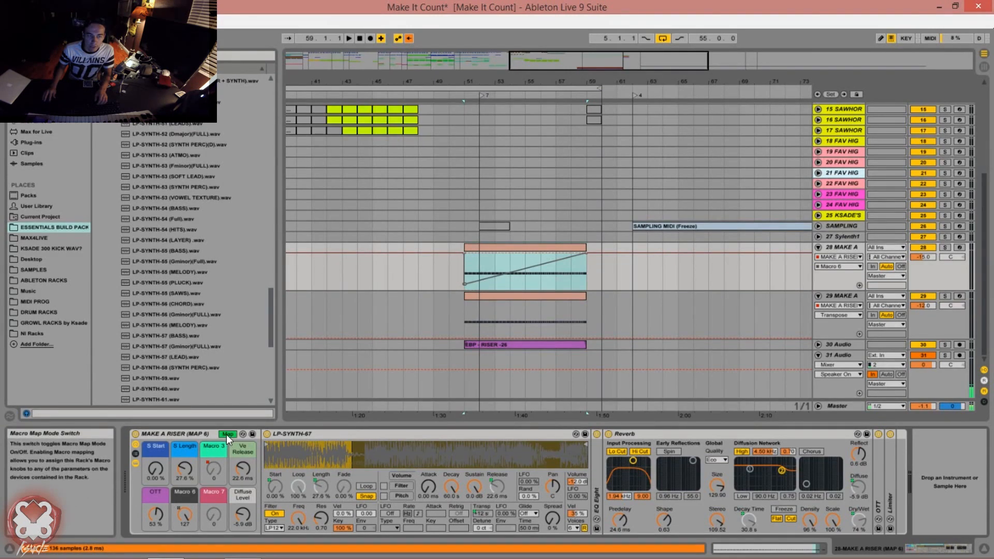
# - Map the LP-SYNTH-67 sampler's Transpose parameter to Macro 3 of the rack
pyautogui.click(226, 434)
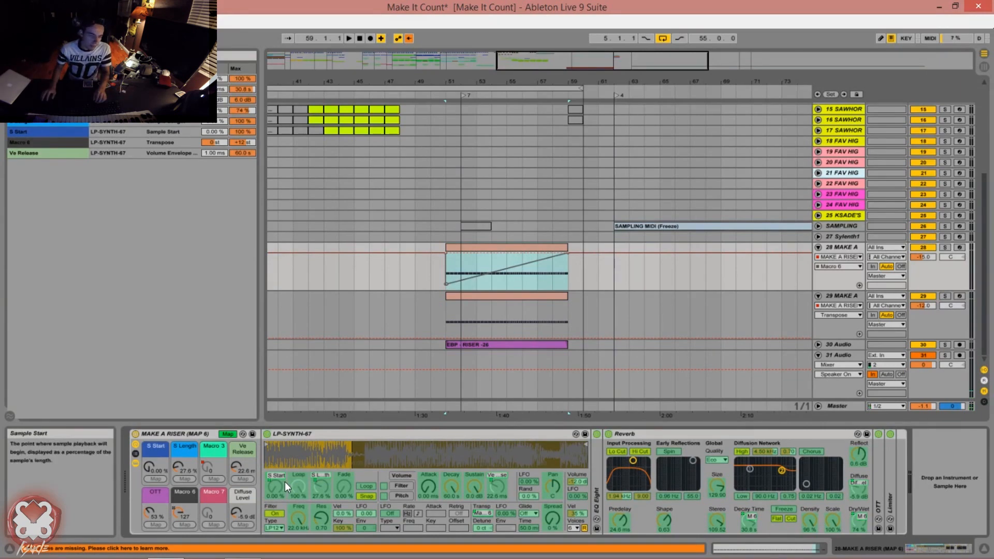
pyautogui.click(482, 514)
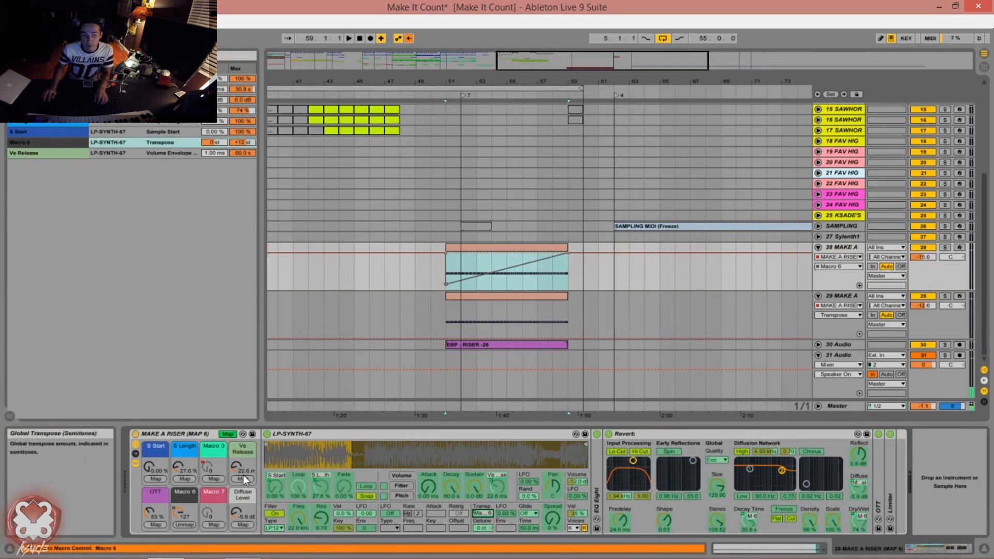
pyautogui.click(213, 479)
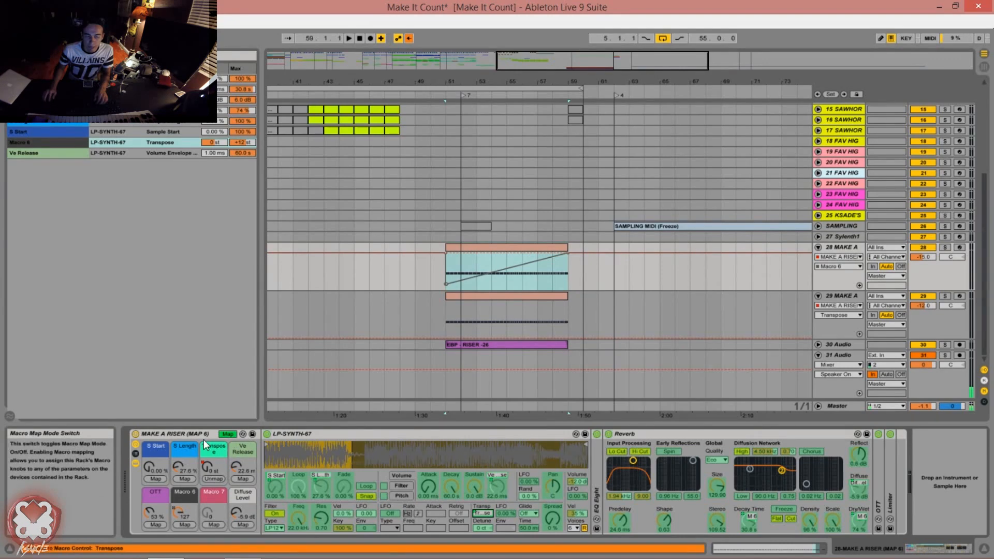
# - Leave macro mapping mode and look through the LP-SYNTH samples in the pack's Synth & Bass Loops folder
pyautogui.click(227, 433)
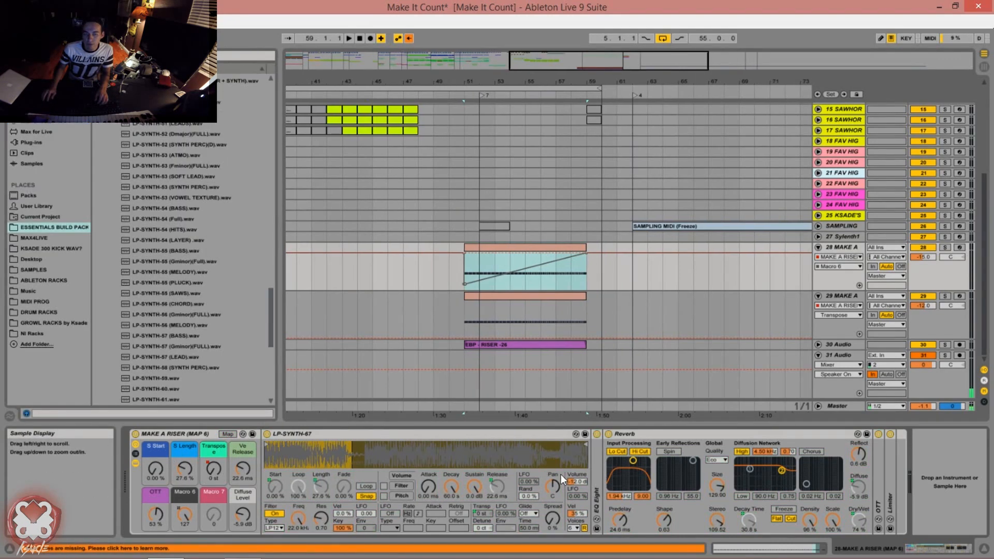
pyautogui.click(350, 432)
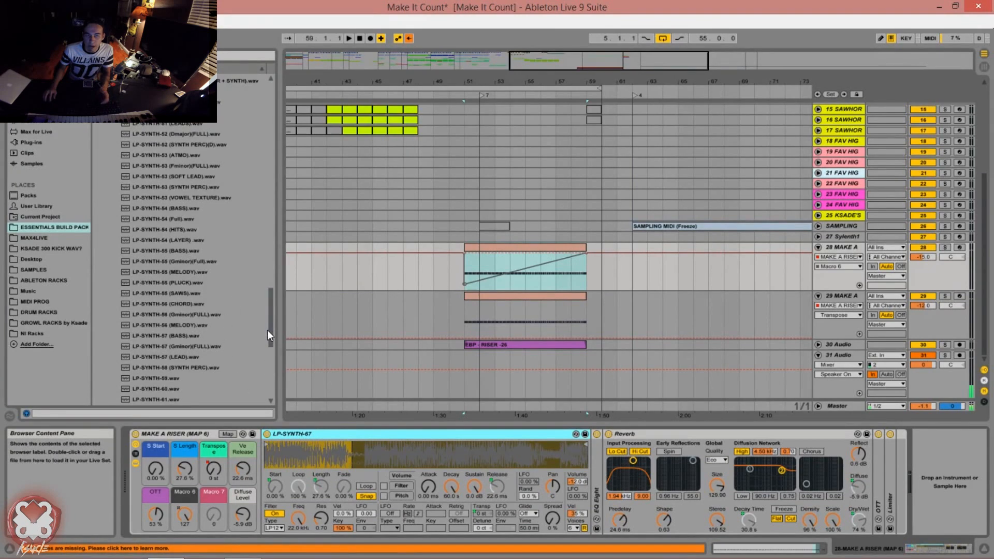
pyautogui.moveTo(267, 331); pyautogui.dragTo(268, 96)
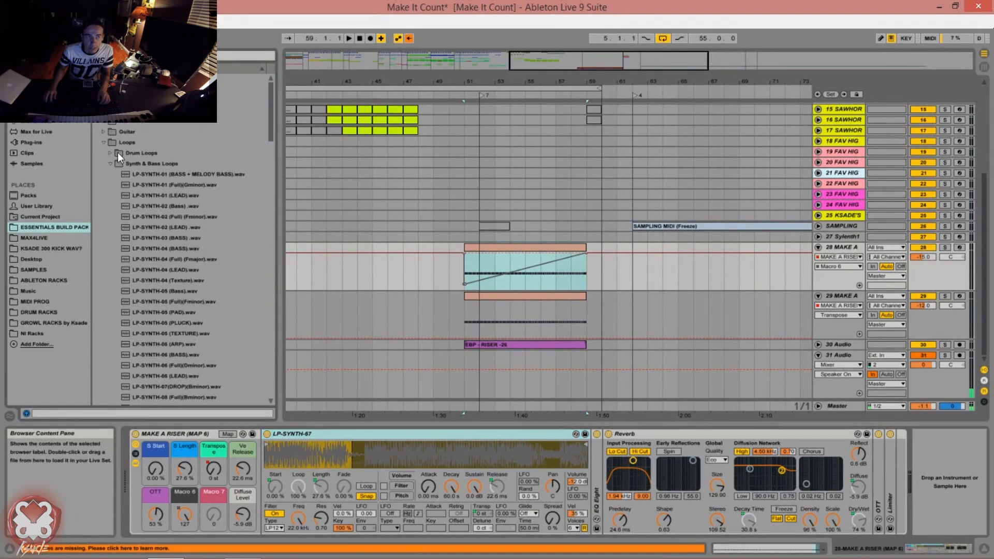
pyautogui.scroll(-5, 166, 316)
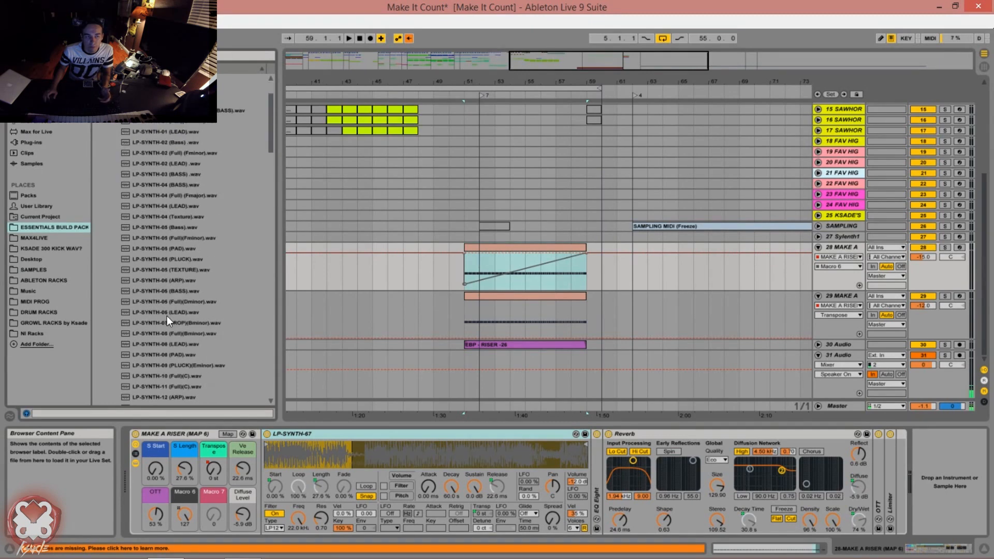
pyautogui.scroll(-4, 167, 316)
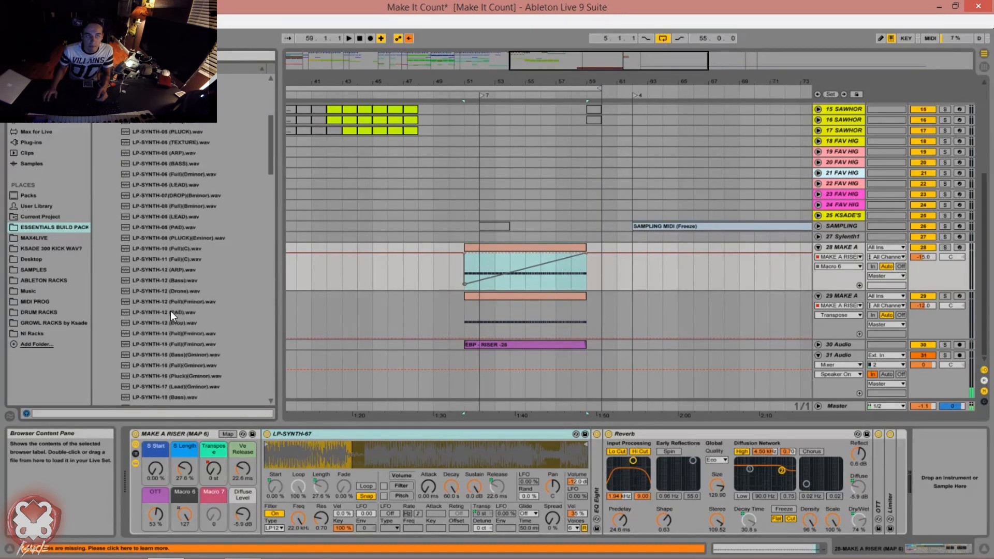
pyautogui.moveTo(269, 161); pyautogui.dragTo(264, 353)
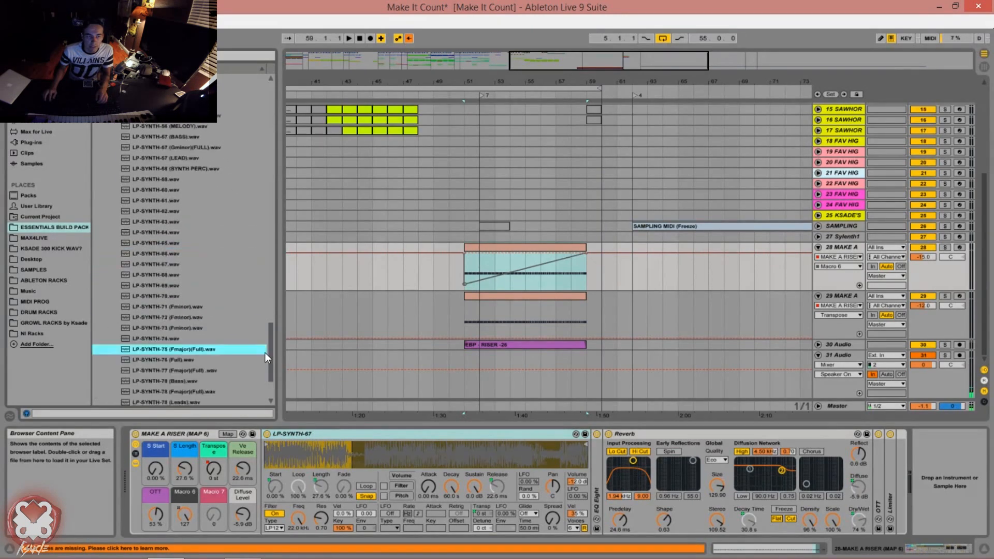
pyautogui.click(264, 310)
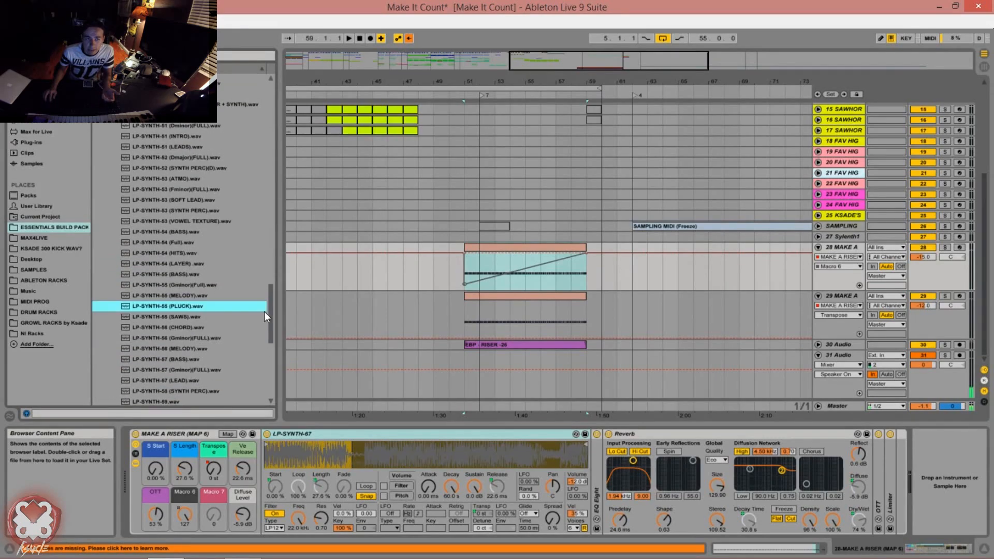
pyautogui.moveTo(268, 309); pyautogui.dragTo(271, 86)
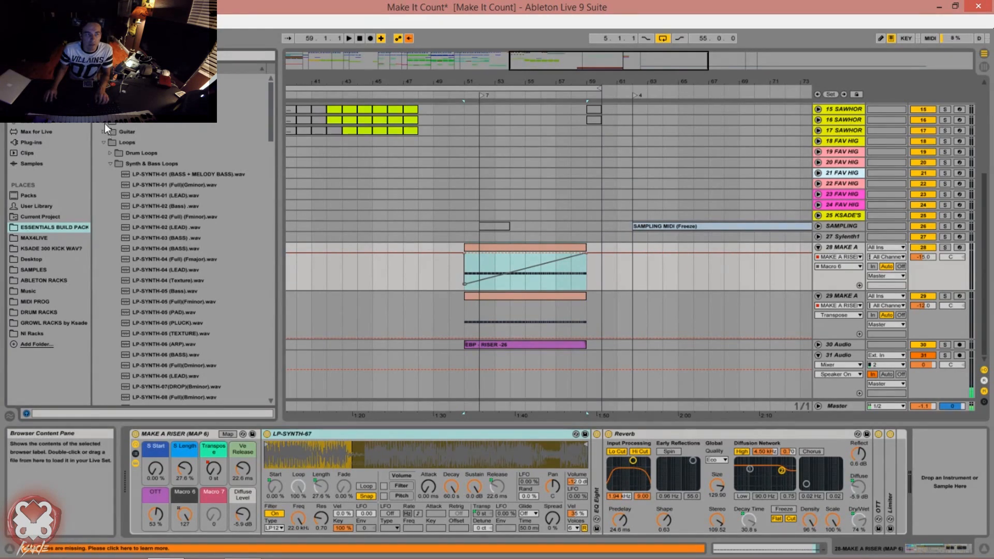
# - Browse the pack's Build-ups?Risers8 Bars folder and preview EBP - RISER -1-2B.wav, including a later part of the sample
pyautogui.scroll(5, 106, 126)
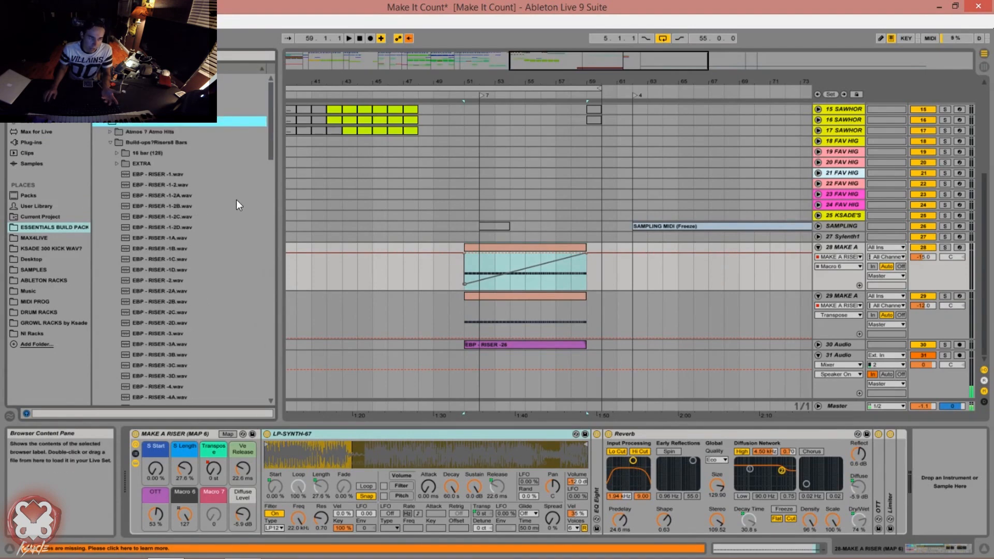
pyautogui.scroll(-3, 207, 284)
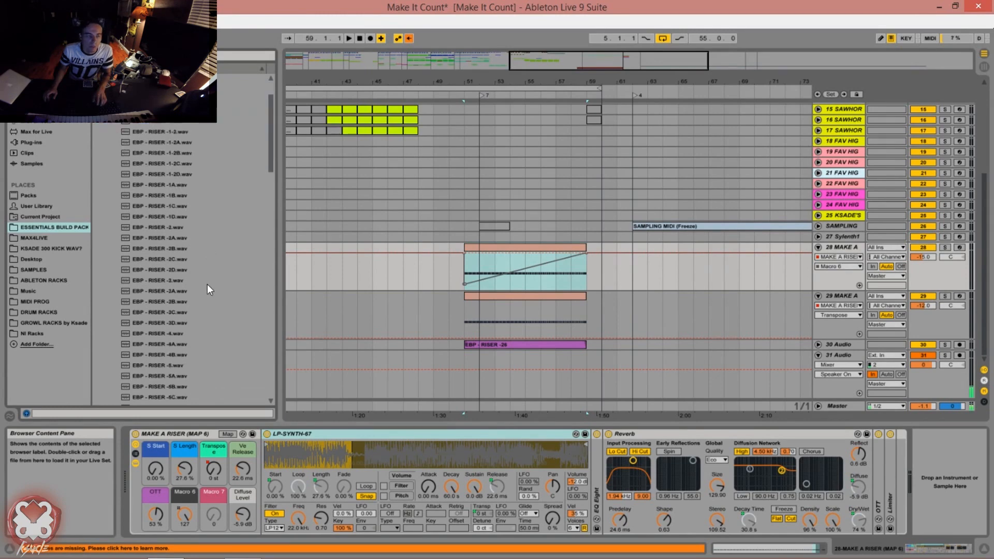
pyautogui.scroll(-3, 178, 298)
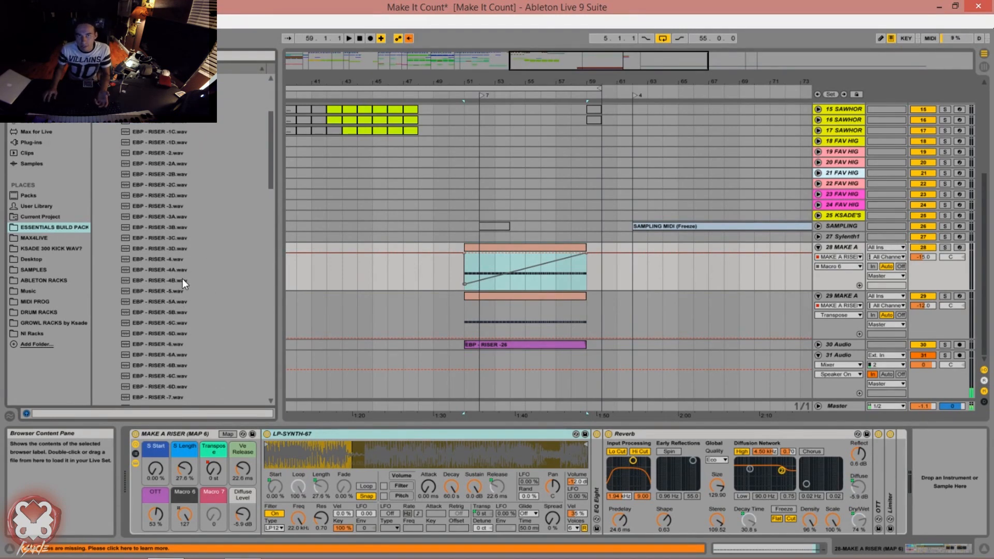
pyautogui.scroll(4, 183, 279)
pyautogui.scroll(2, 183, 279)
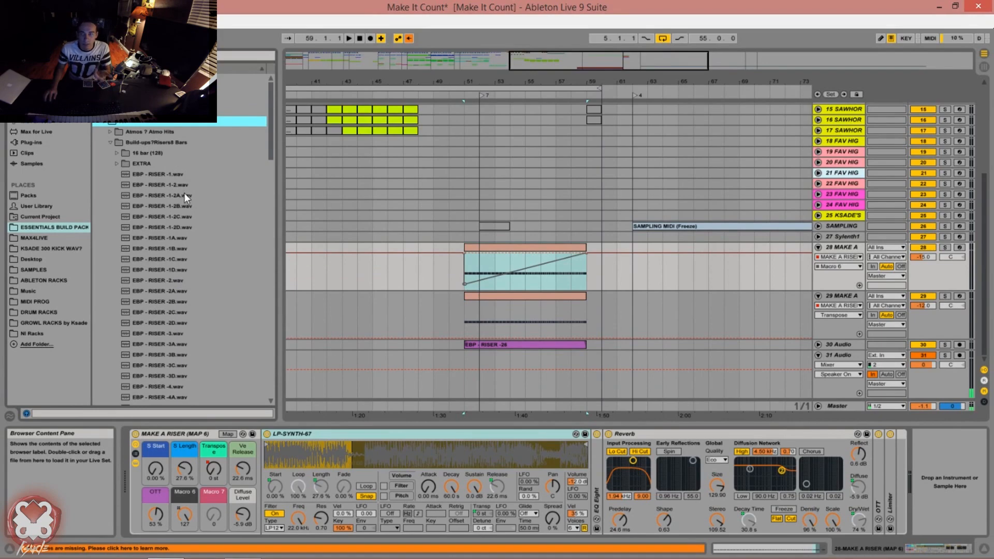
pyautogui.click(163, 202)
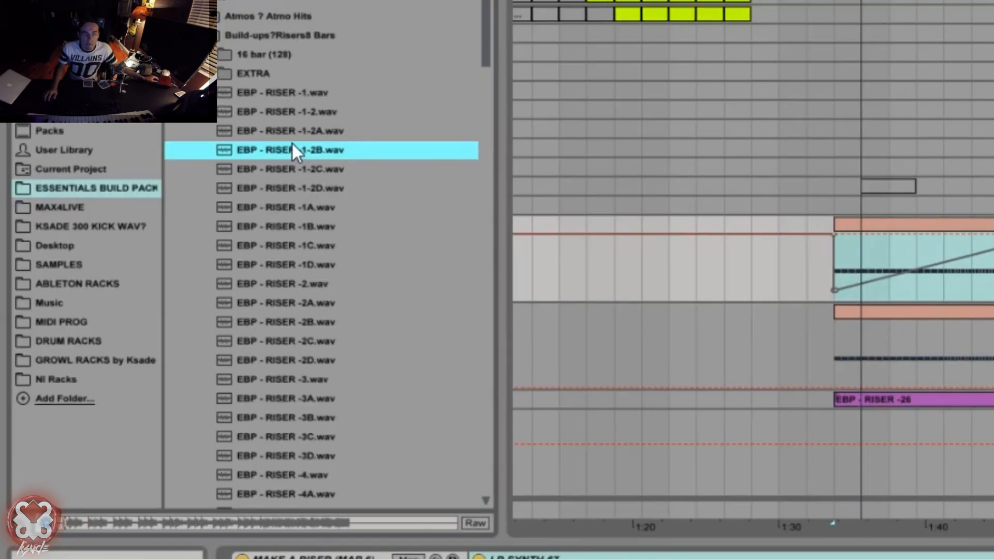
pyautogui.click(317, 522)
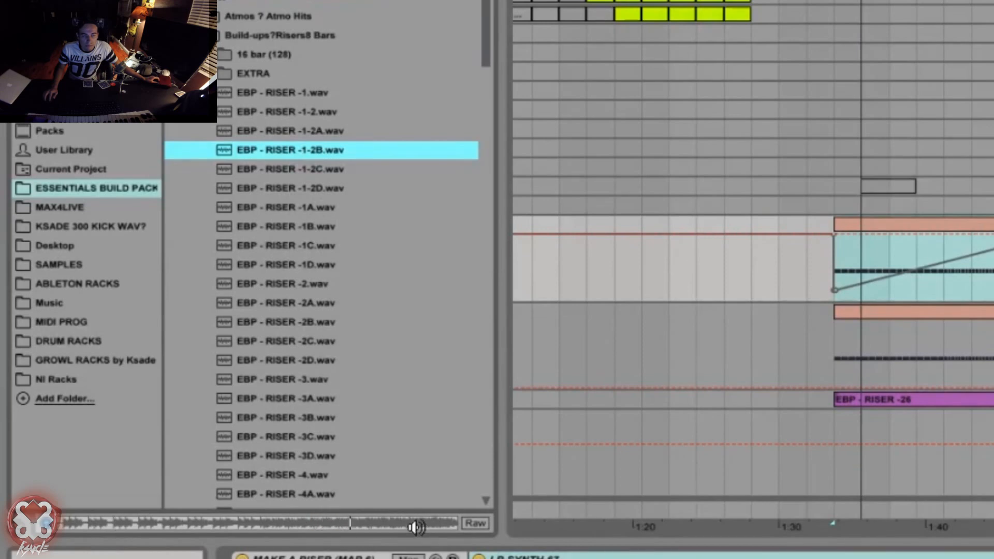
# - Preview EBP - RISER -3D.wav, skipping ahead in it, and EBP - RISER -4B.wav
pyautogui.click(316, 449)
pyautogui.scroll(-2, 315, 445)
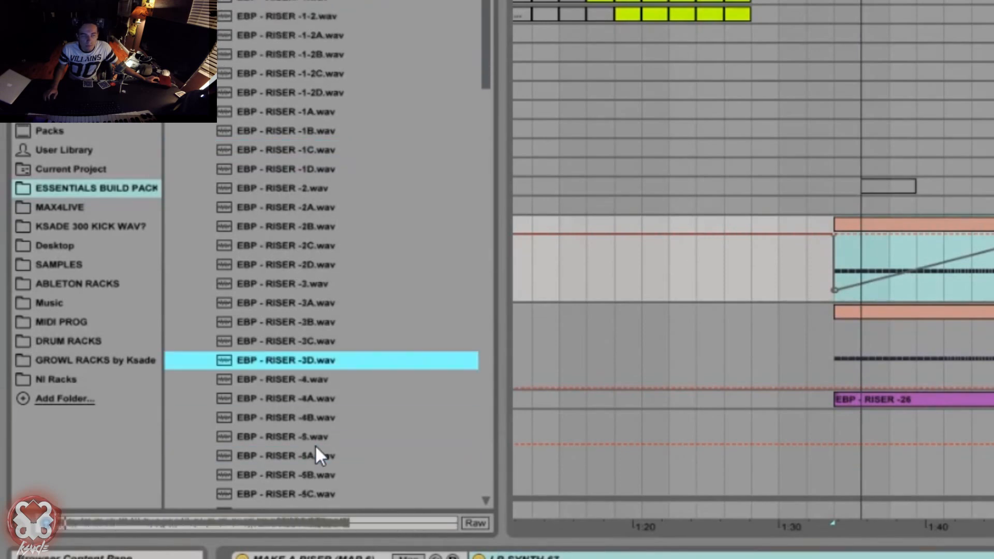
pyautogui.click(286, 521)
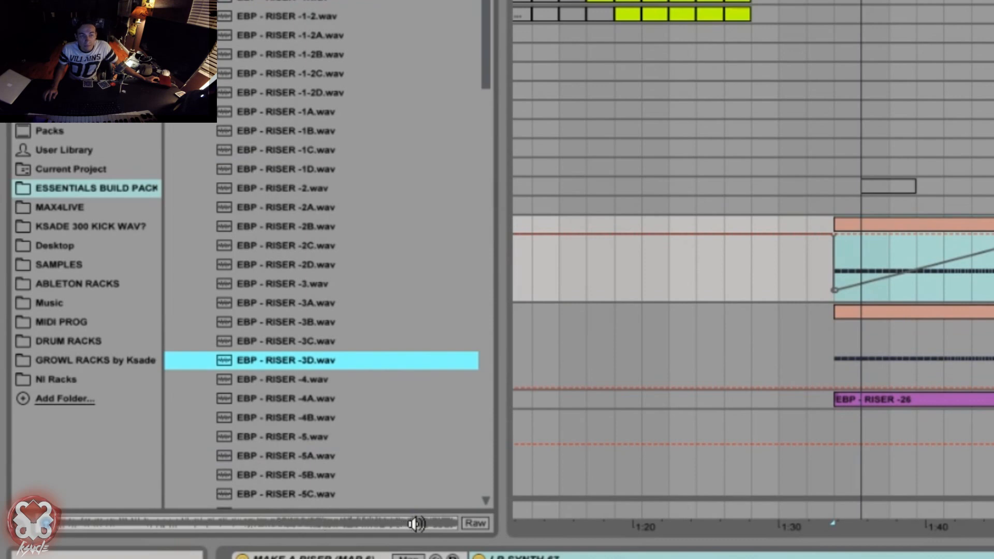
pyautogui.click(312, 418)
pyautogui.scroll(-4, 326, 438)
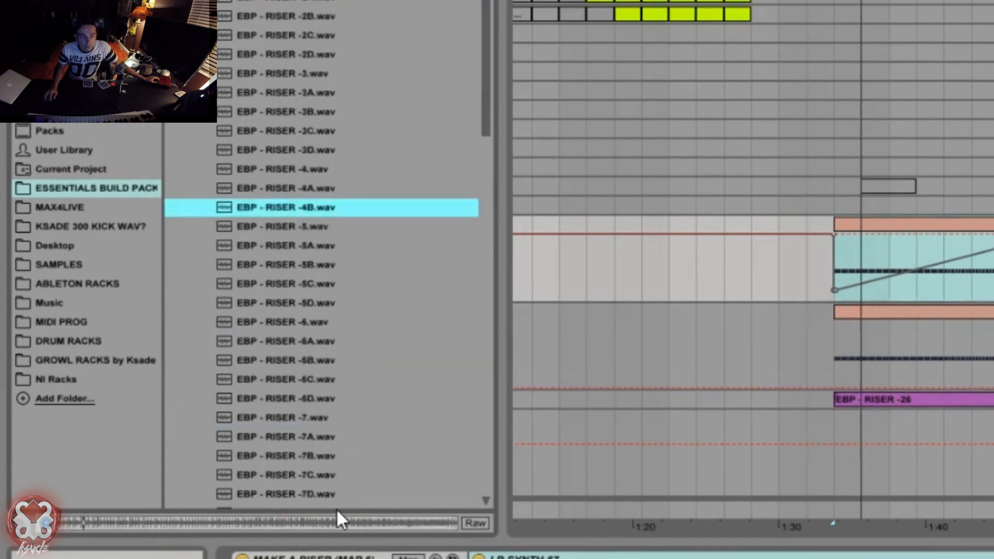
# - Preview EBP - RISER -6B.wav and EBP - RISER -6C.wav, skipping to a later part of the second sample
pyautogui.click(298, 362)
pyautogui.scroll(-2, 305, 383)
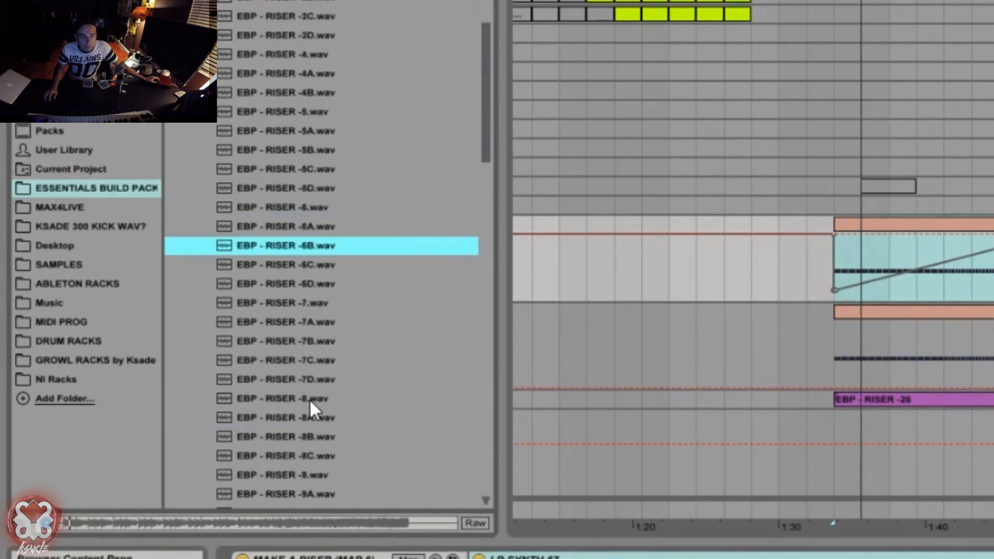
pyautogui.click(313, 264)
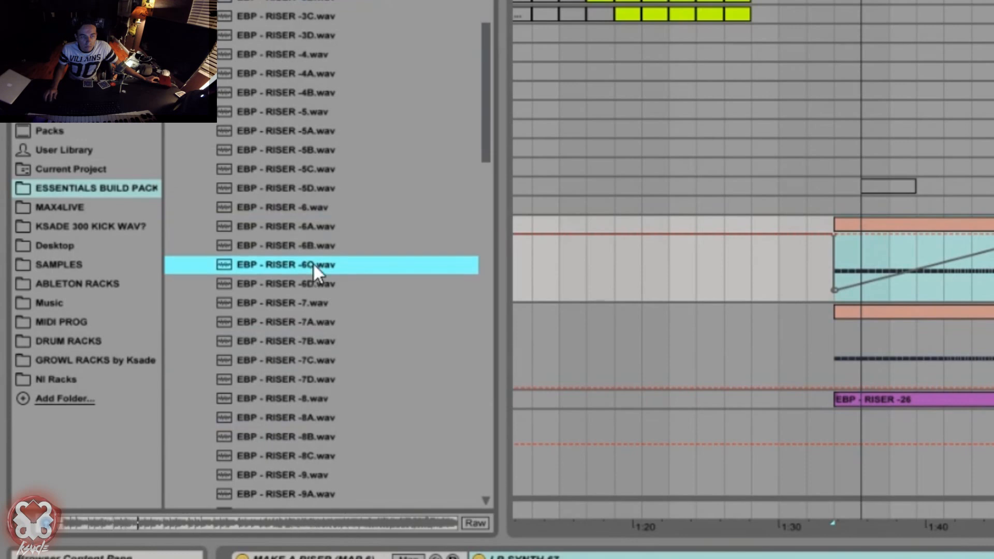
pyautogui.click(354, 523)
pyautogui.scroll(-4, 339, 333)
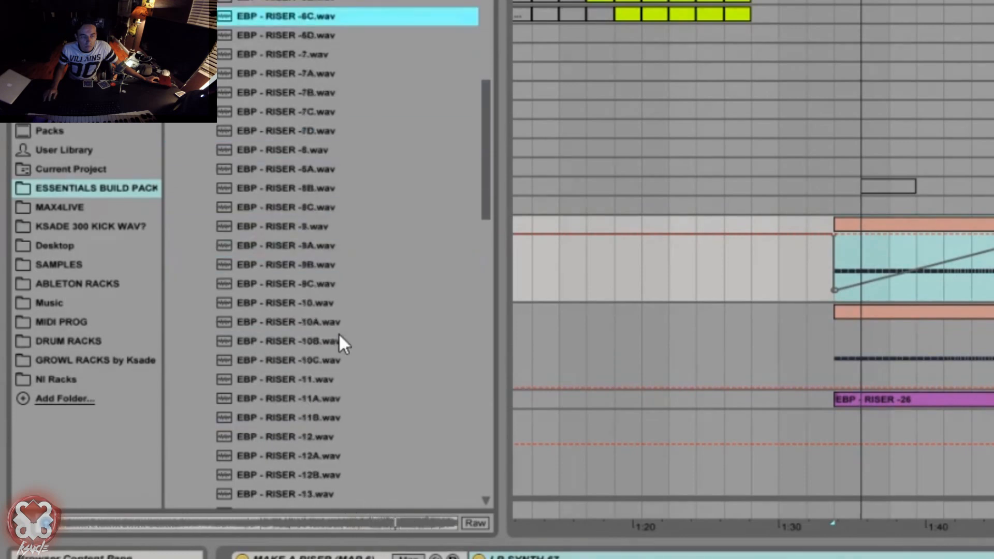
# - Preview EBP - RISER -10B.wav and EBP - RISER -15.wav, skipping ahead to a later part of each
pyautogui.click(338, 336)
pyautogui.scroll(-2, 338, 334)
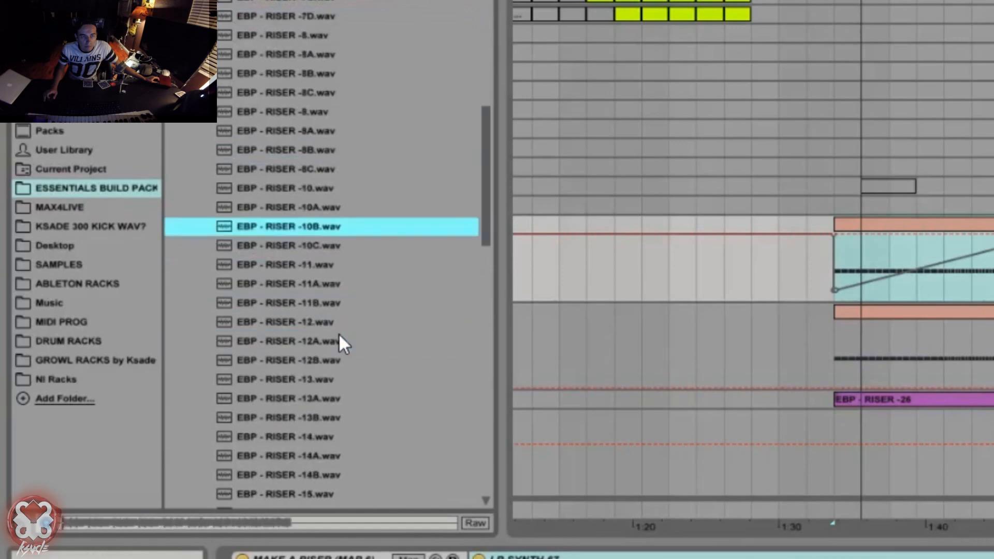
pyautogui.click(292, 523)
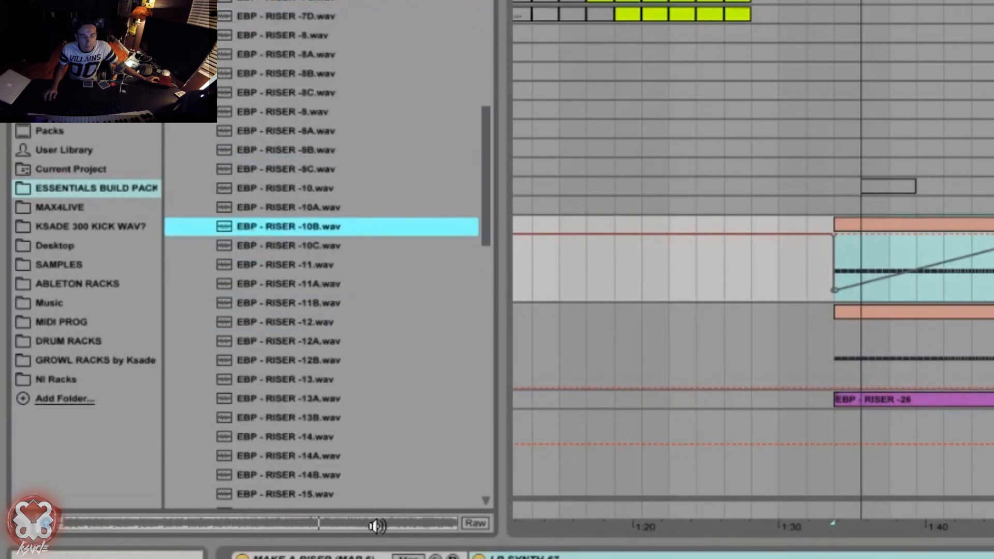
pyautogui.scroll(-2, 367, 450)
pyautogui.click(316, 383)
pyautogui.scroll(-2, 318, 387)
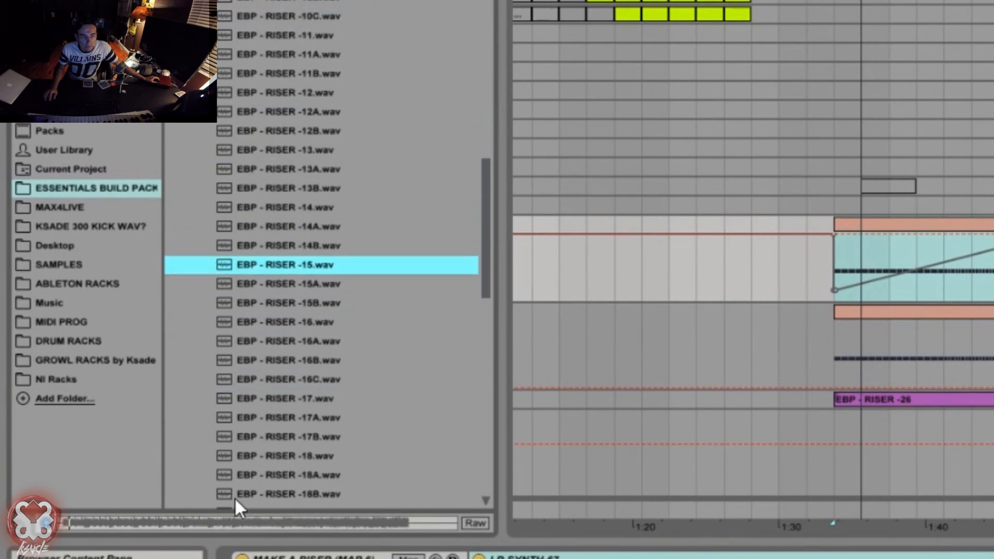
pyautogui.click(348, 524)
pyautogui.scroll(-2, 401, 464)
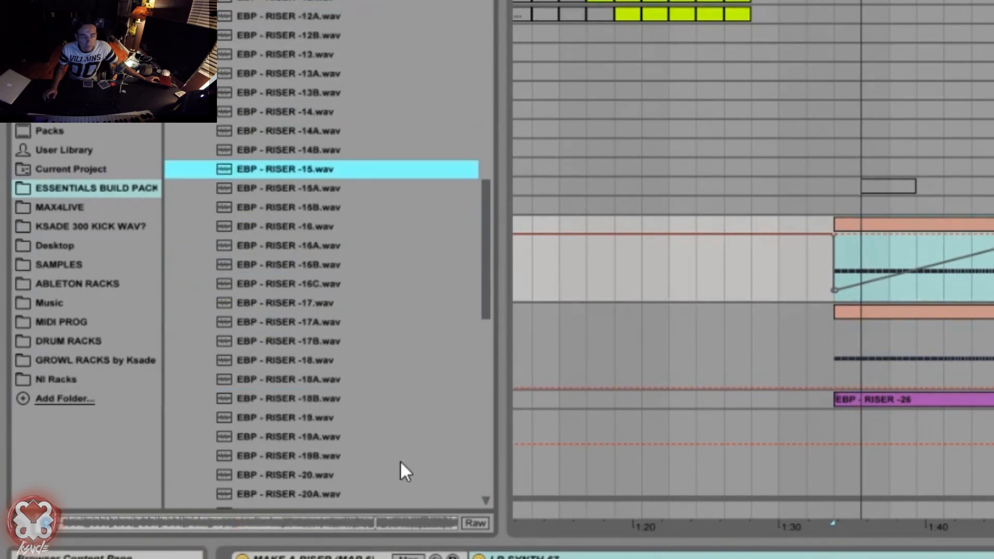
# - Preview EBP - RISER -19A.wav and EBP - RISER -27.wav
pyautogui.click(343, 430)
pyautogui.scroll(-2, 328, 439)
pyautogui.scroll(-2, 307, 449)
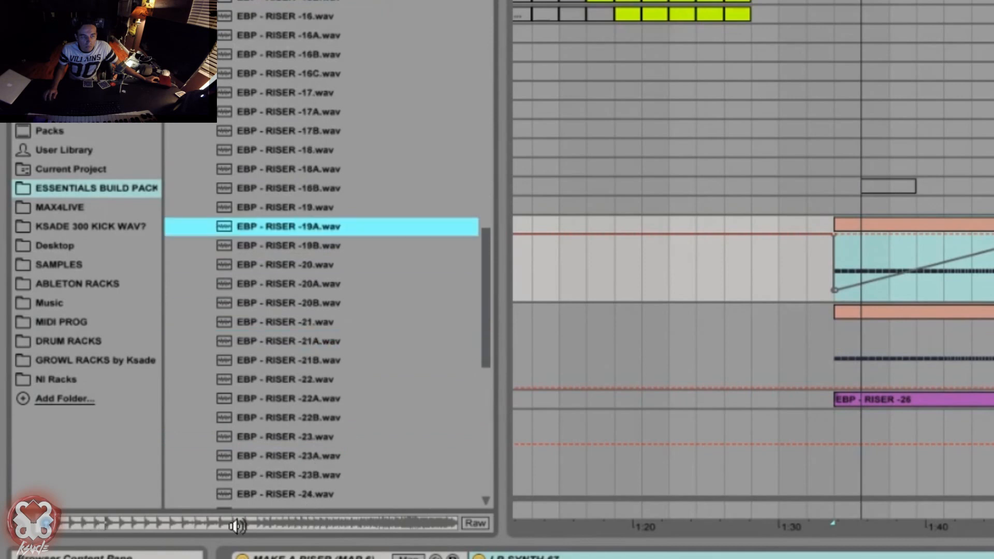
pyautogui.scroll(-2, 393, 455)
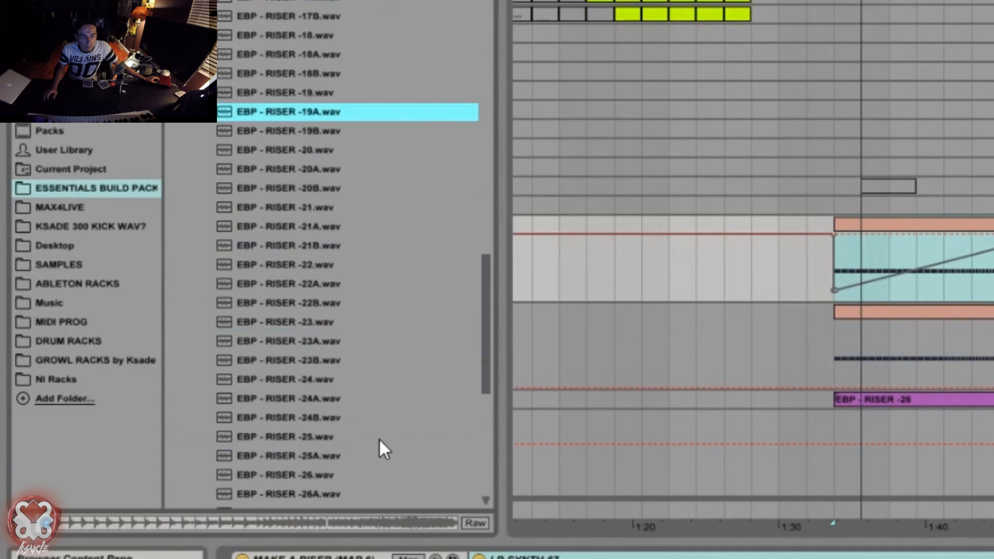
pyautogui.scroll(-2, 382, 434)
pyautogui.click(336, 418)
pyautogui.scroll(-2, 311, 466)
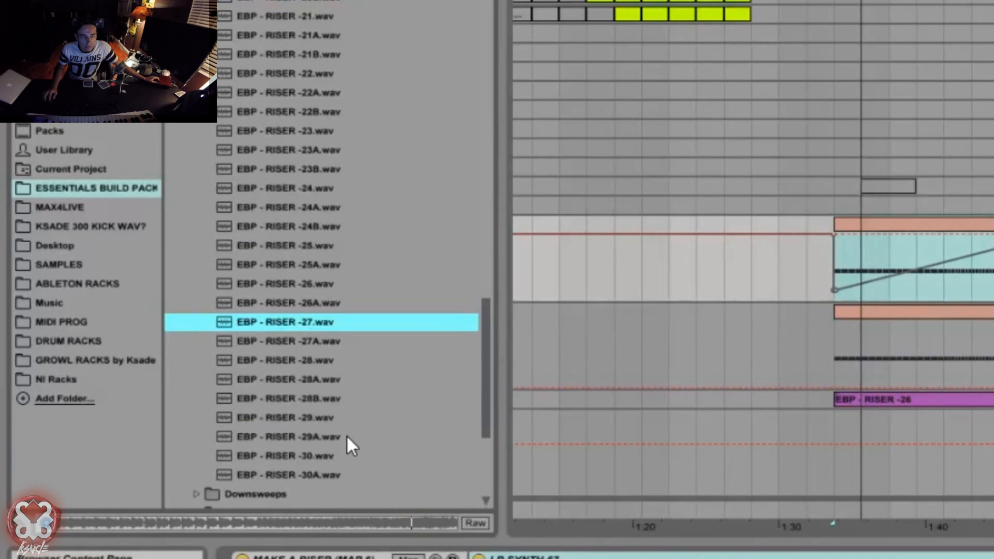
# - Preview the last risers in the folder: EBP - RISER -28, -28B, -29, -29A and -30A
pyautogui.scroll(-2, 347, 434)
pyautogui.click(314, 325)
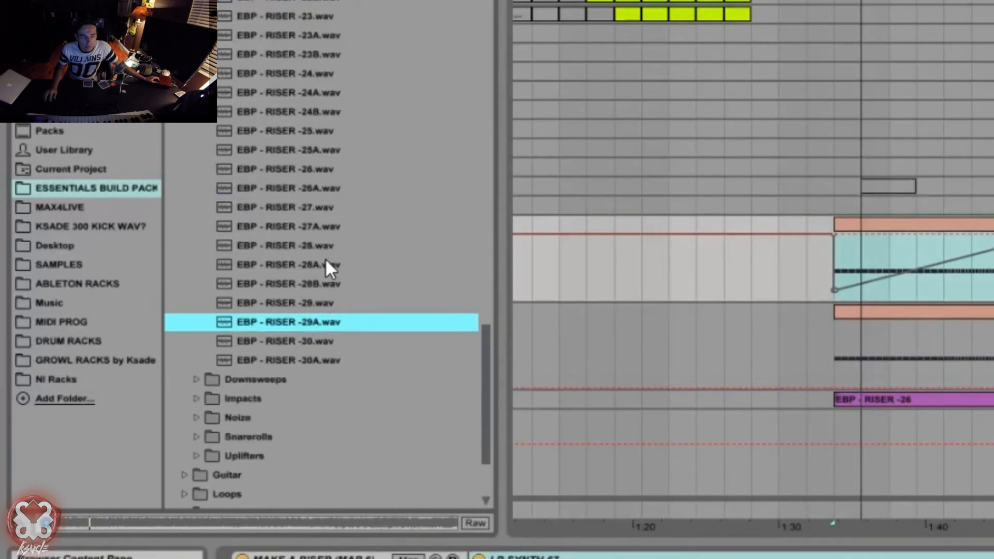
pyautogui.click(325, 251)
pyautogui.click(327, 283)
pyautogui.click(334, 303)
pyautogui.click(339, 322)
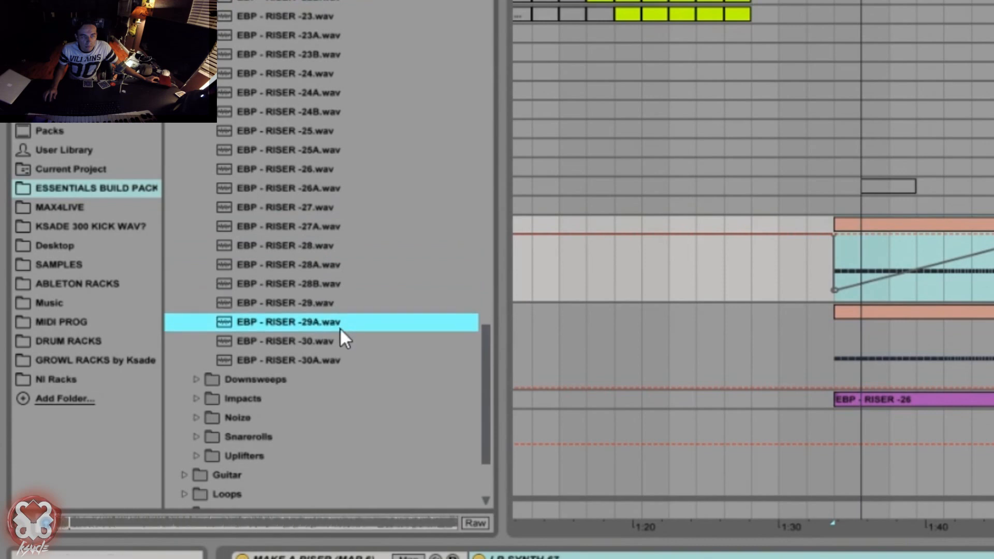
pyautogui.click(341, 359)
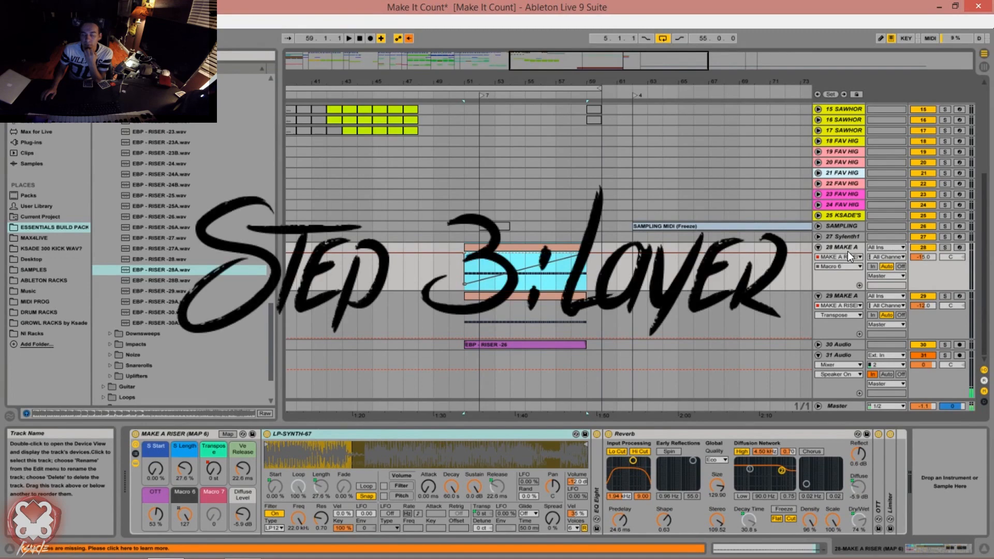
# - Duplicate track 28, the MAKE A RISER track, together with its clip and Macro 6 automation
pyautogui.scroll(10, 847, 251)
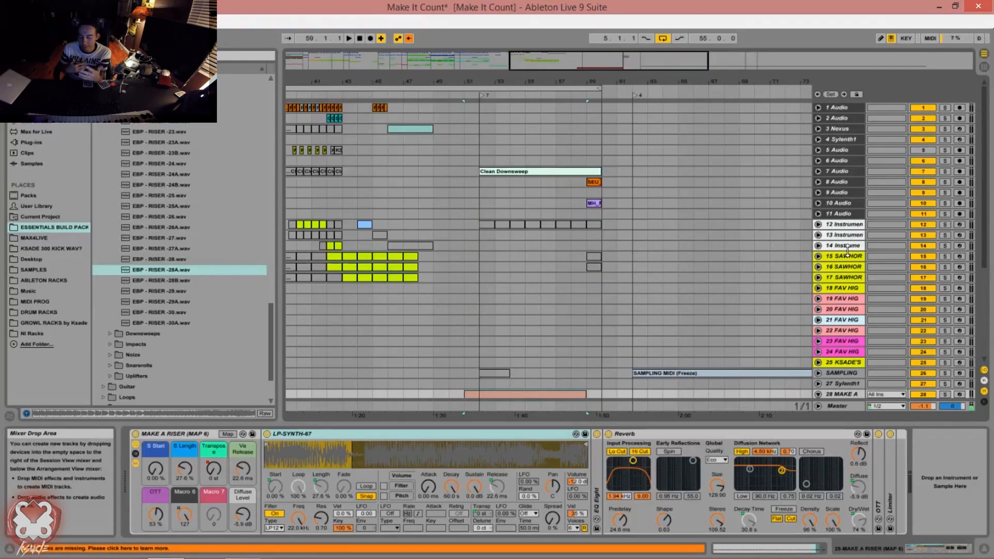
pyautogui.scroll(-8, 909, 315)
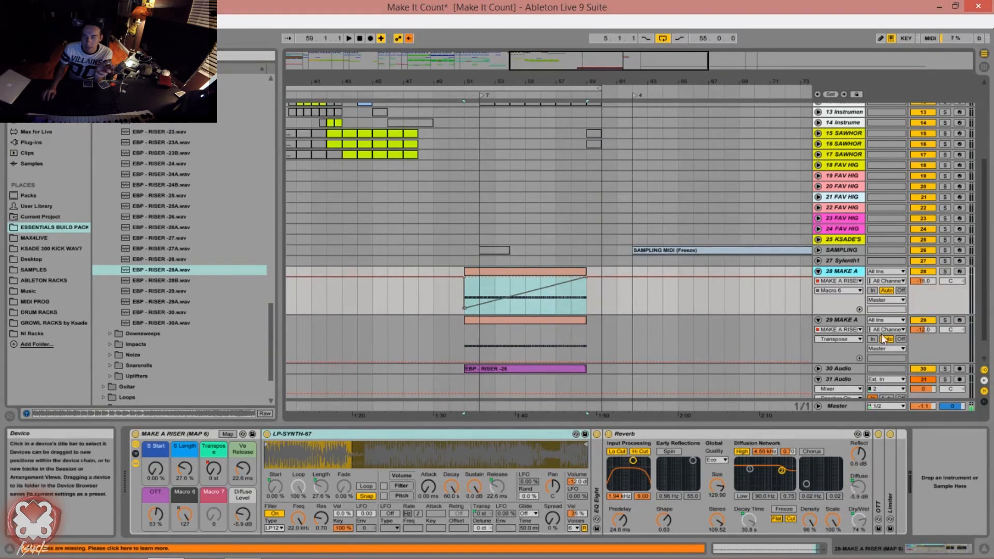
pyautogui.rightClick(839, 271)
pyautogui.click(869, 294)
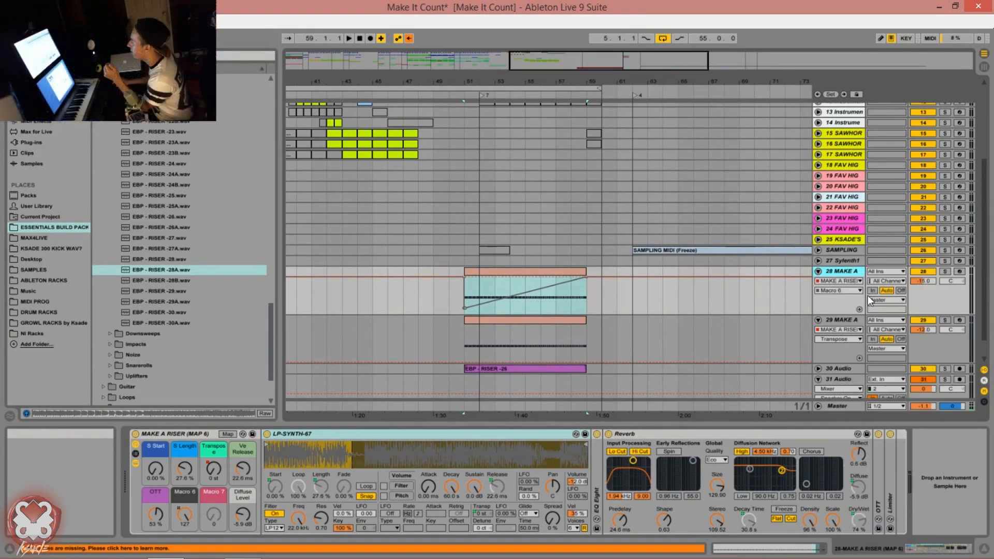
pyautogui.scroll(-2, 580, 299)
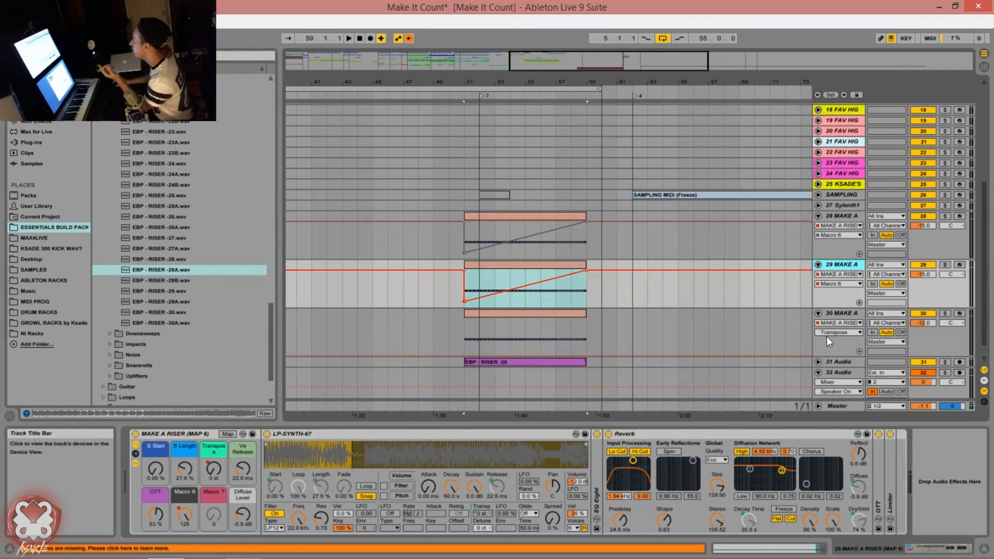
pyautogui.scroll(3, 657, 277)
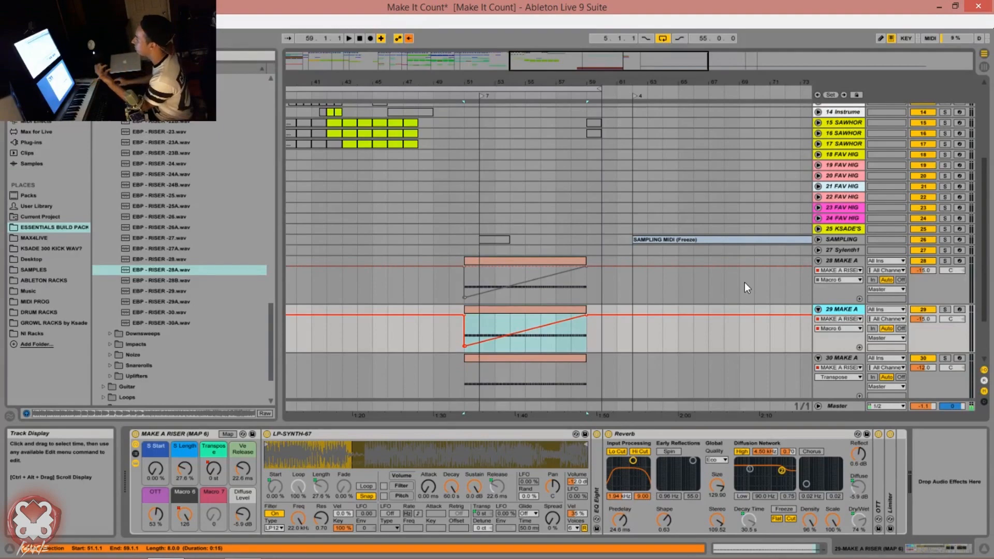
# - Delete track 29, the duplicate of the MAKE A RISER track, and select track 28
pyautogui.scroll(-3, 744, 282)
pyautogui.scroll(4, 748, 283)
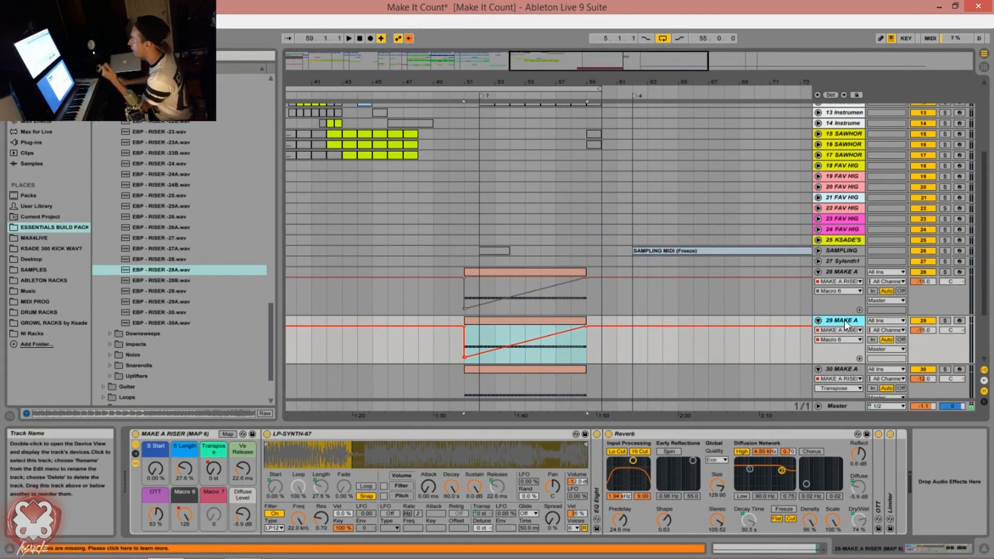
pyautogui.press('Delete')
pyautogui.click(847, 271)
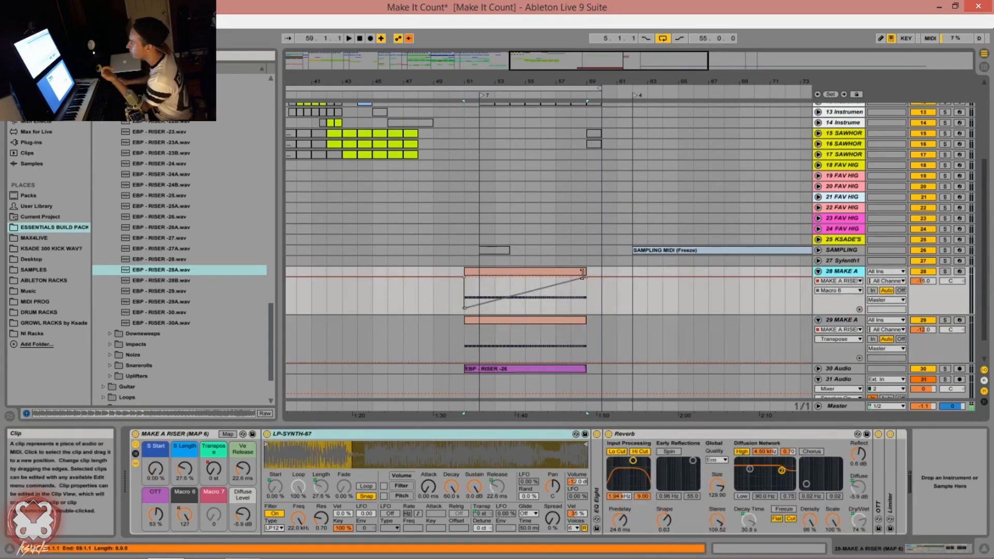
pyautogui.scroll(-2, 578, 209)
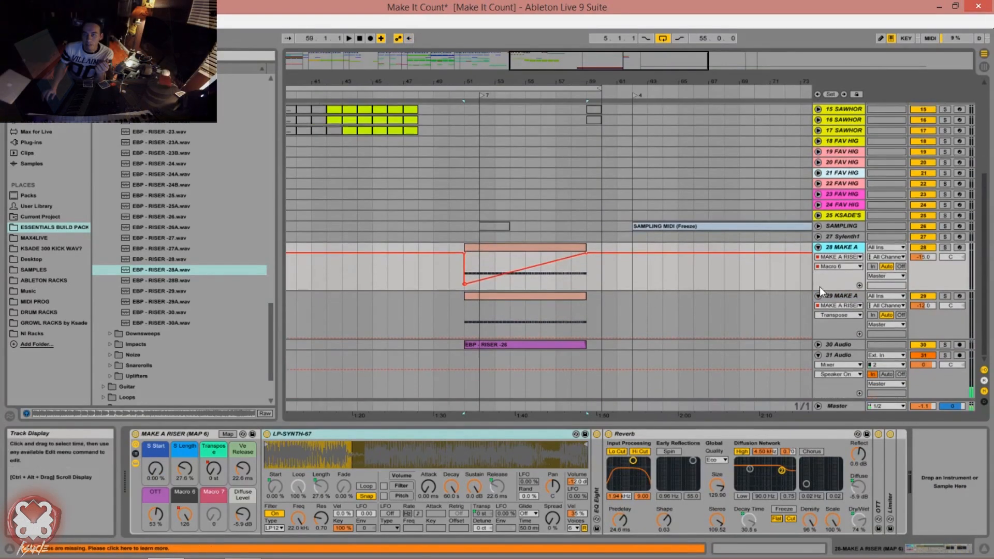
# - Unfold track 30 Audio, which holds the EBP - RISER -26 clip
pyautogui.click(844, 293)
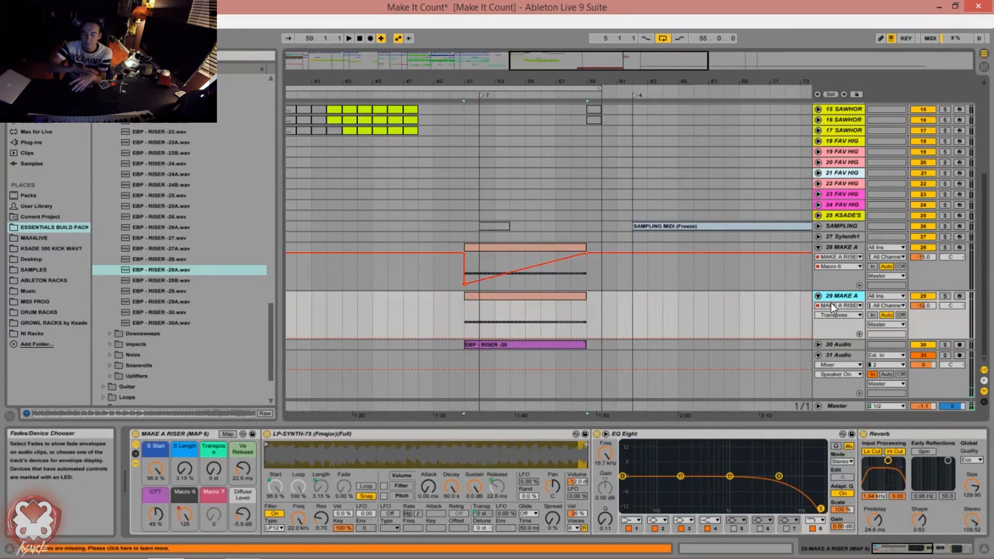
pyautogui.click(841, 344)
pyautogui.click(818, 345)
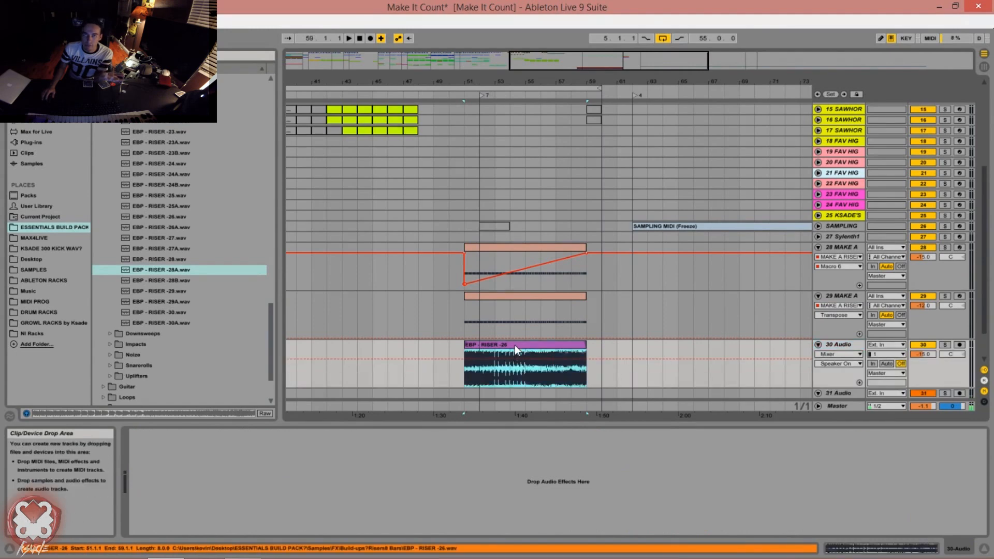
# - Compare the riser layers on tracks 29 and 30, and look over the rest of the arrangement's tracks around them
pyautogui.click(847, 293)
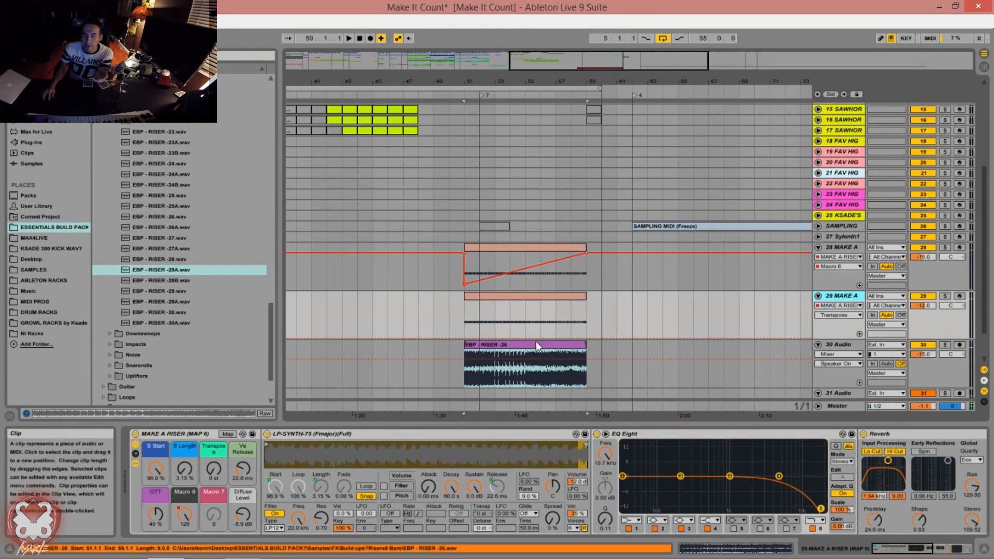
pyautogui.click(597, 344)
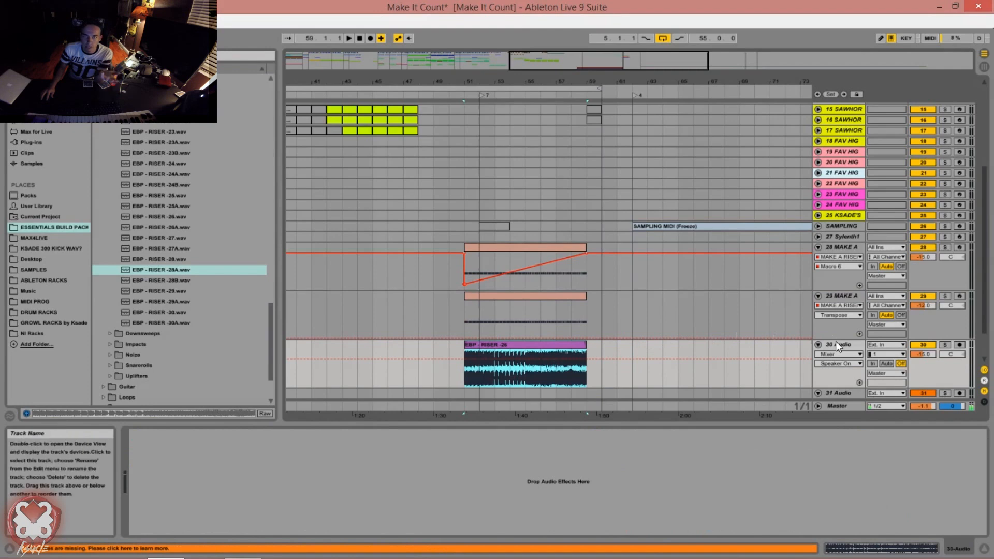
pyautogui.click(844, 297)
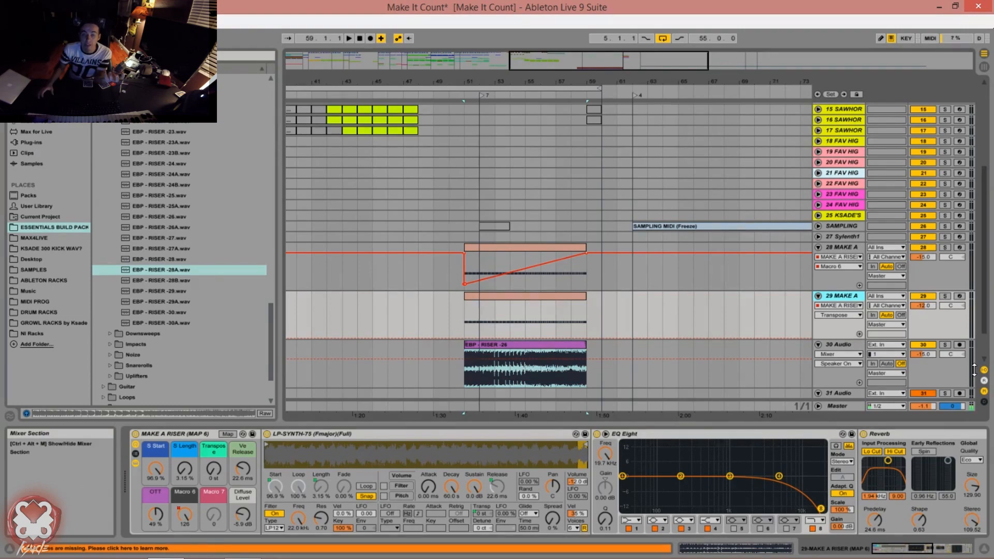
pyautogui.scroll(6, 909, 279)
pyautogui.scroll(1, 908, 278)
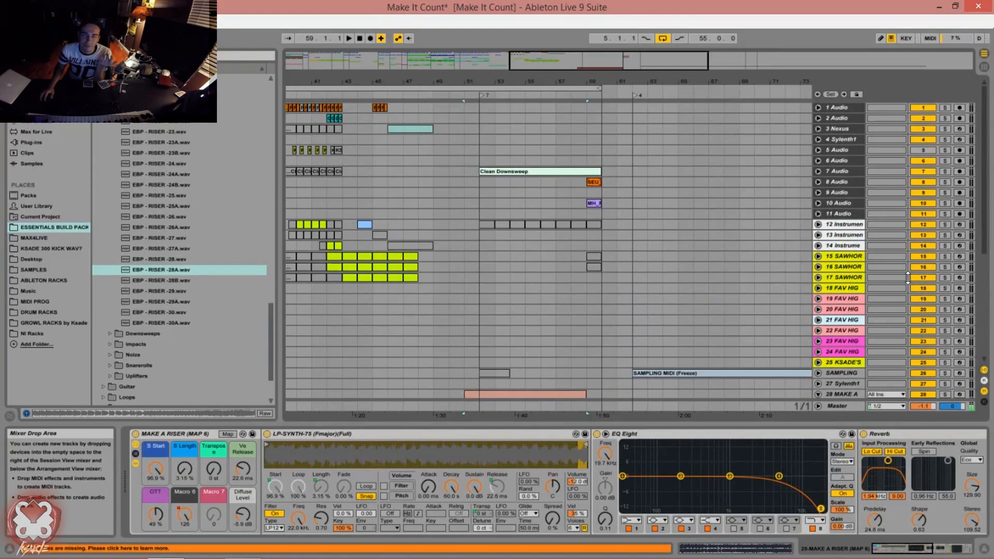
pyautogui.scroll(-2, 908, 278)
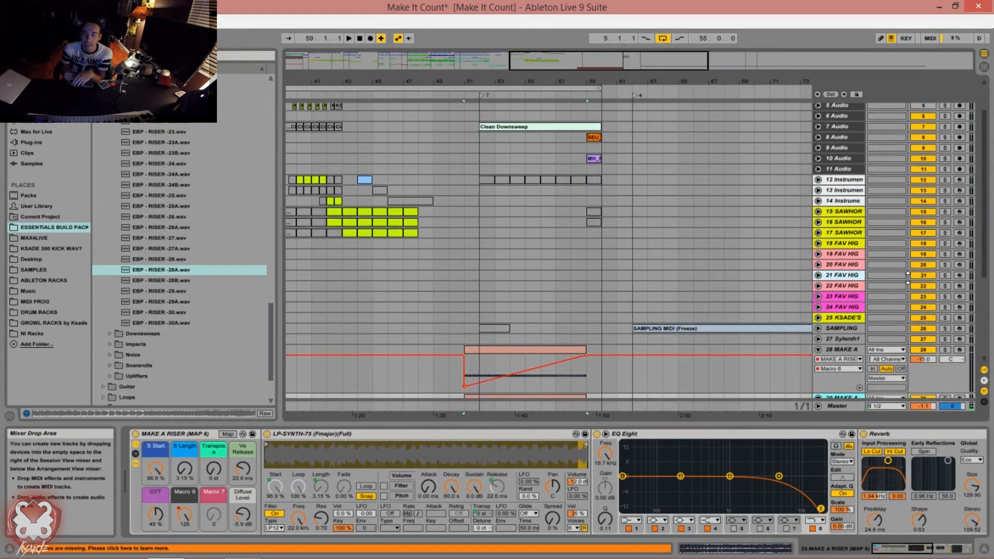
pyautogui.scroll(-2, 908, 278)
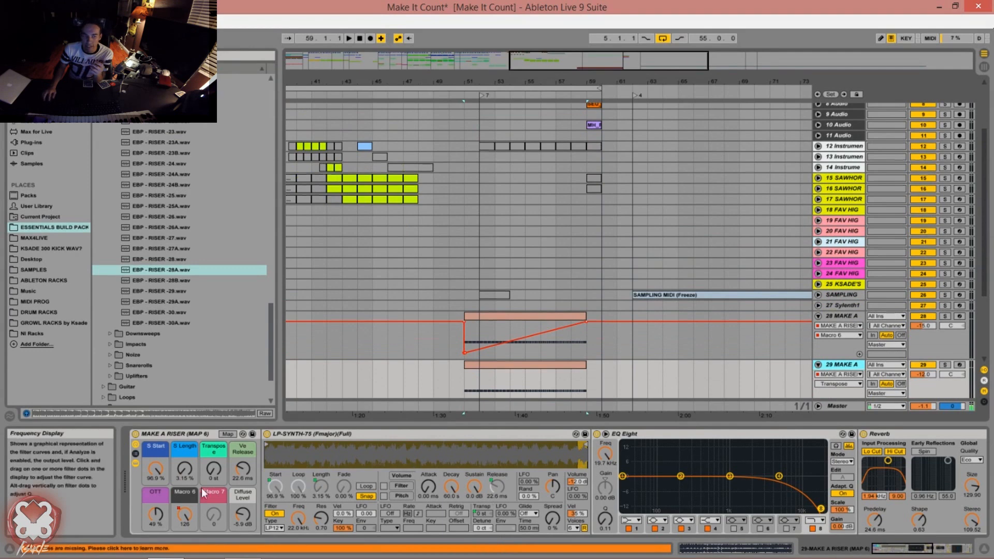
pyautogui.click(181, 436)
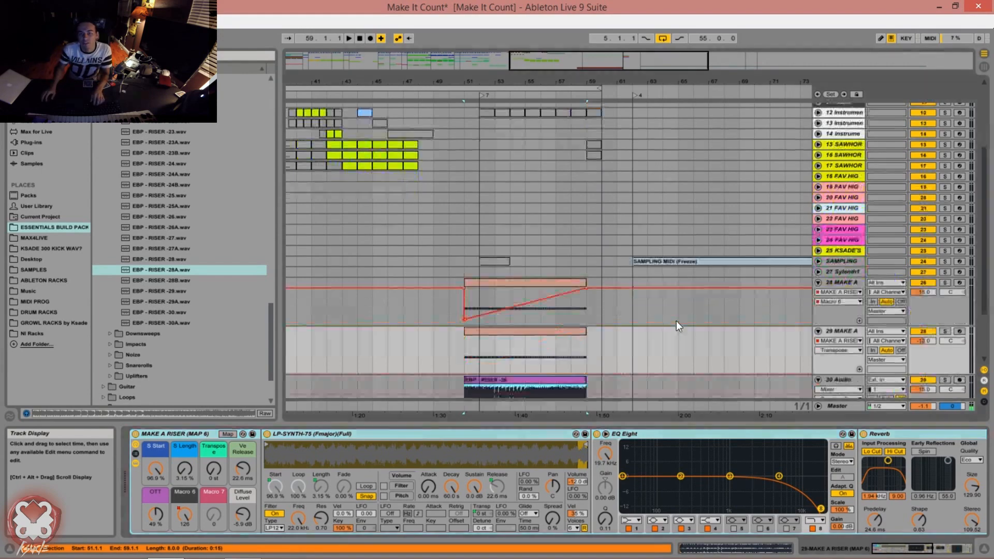
pyautogui.scroll(-3, 676, 320)
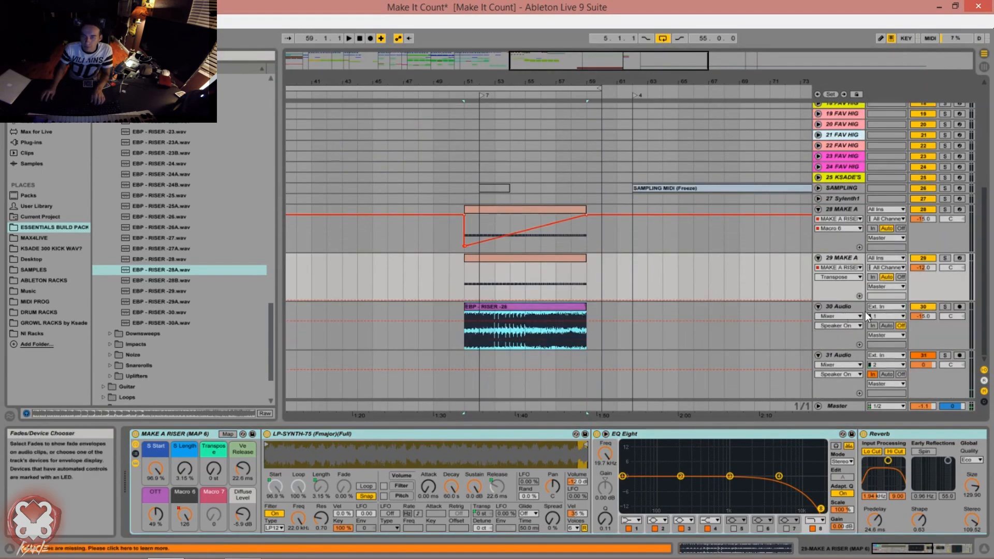
pyautogui.scroll(7, 788, 321)
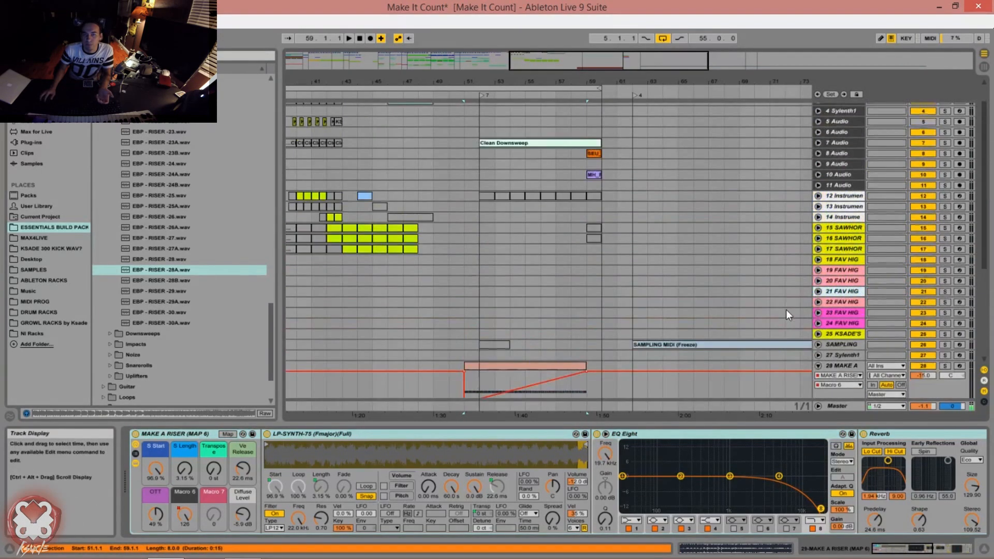
pyautogui.scroll(-7, 786, 310)
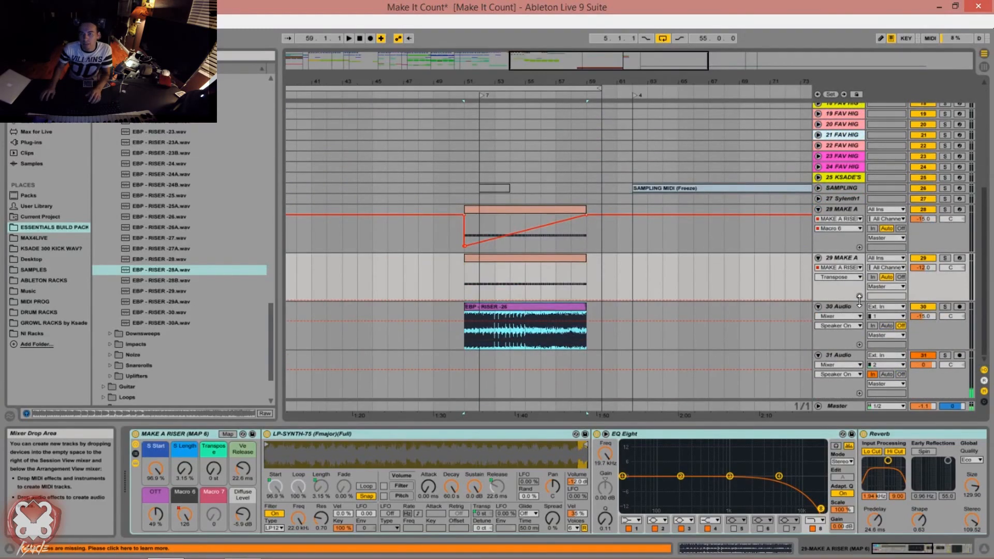
# - Audition the EBP - RISER -26 clip on track 30, playing from bar 51
pyautogui.click(847, 306)
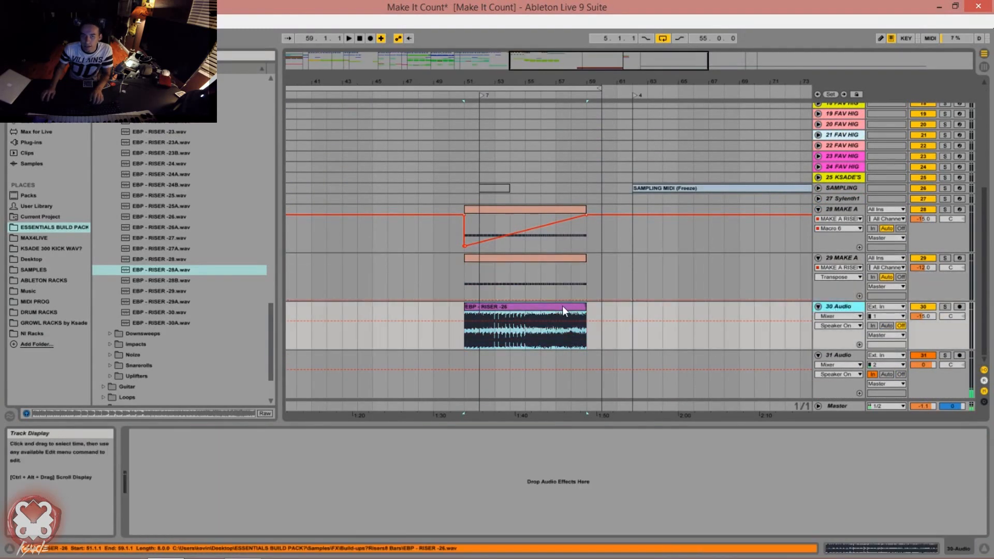
pyautogui.click(943, 308)
pyautogui.click(495, 304)
pyautogui.press('space')
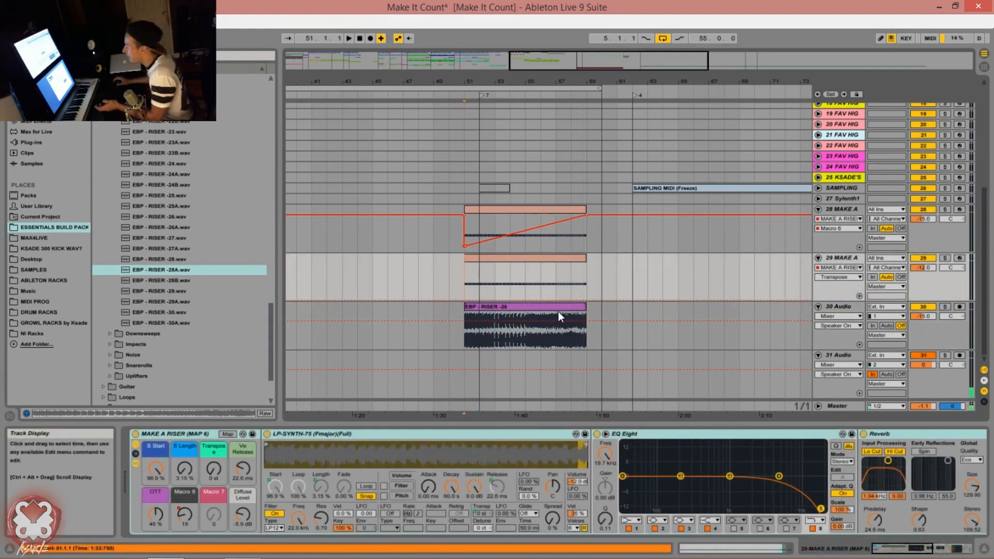
# - Locate the LP-SYNTH-75 (Fmajor)(Full) sample used in track 29's sampler in the file explorer and in the browser
pyautogui.click(841, 209)
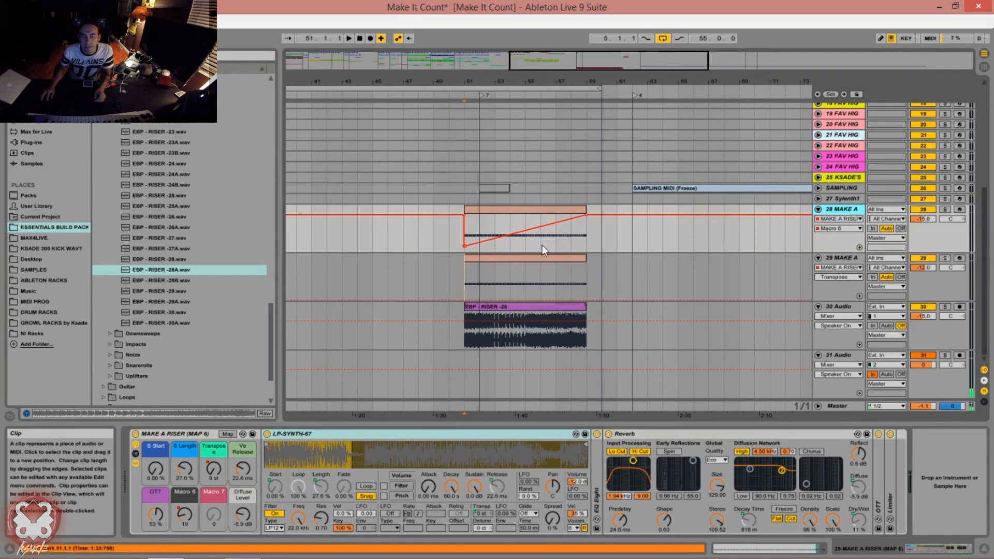
pyautogui.click(536, 257)
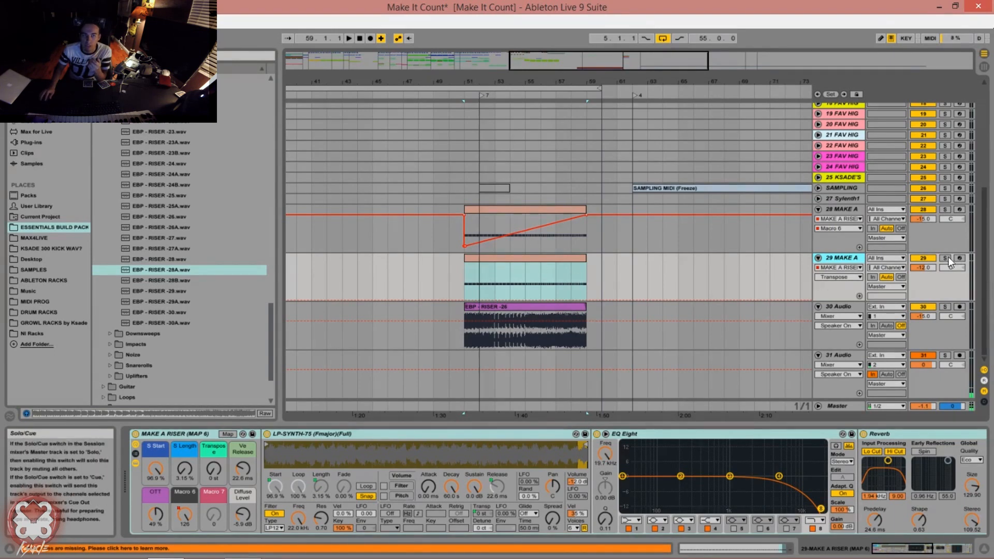
pyautogui.rightClick(372, 434)
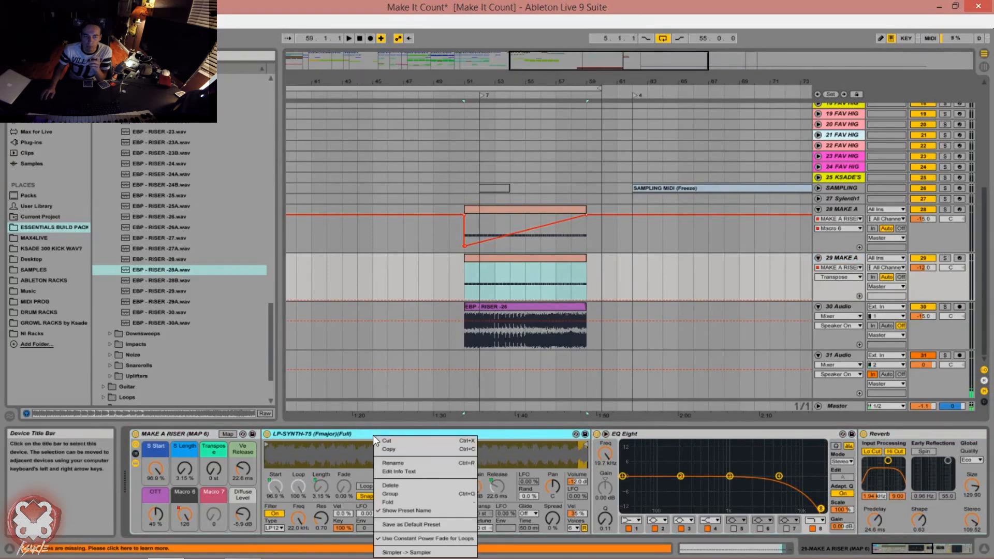
pyautogui.click(317, 429)
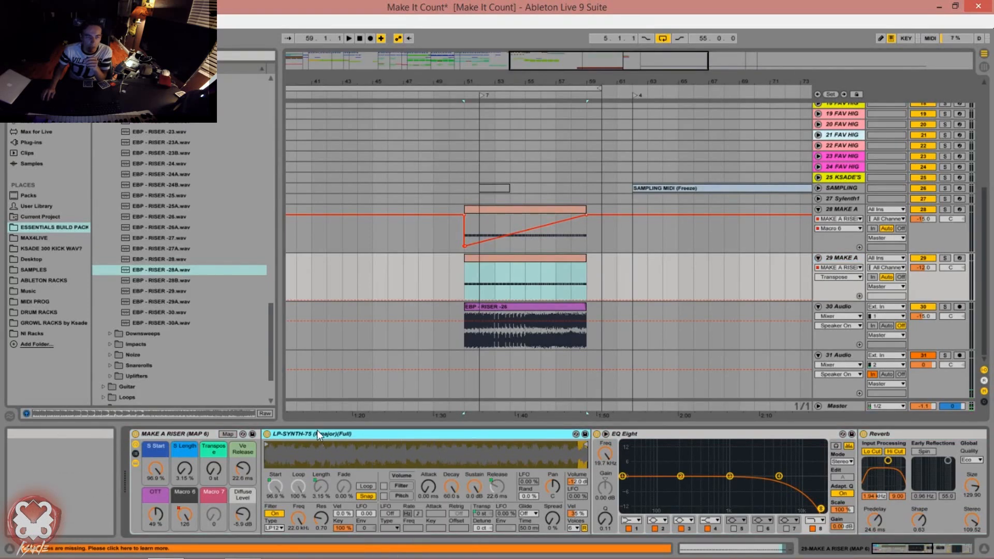
pyautogui.rightClick(331, 443)
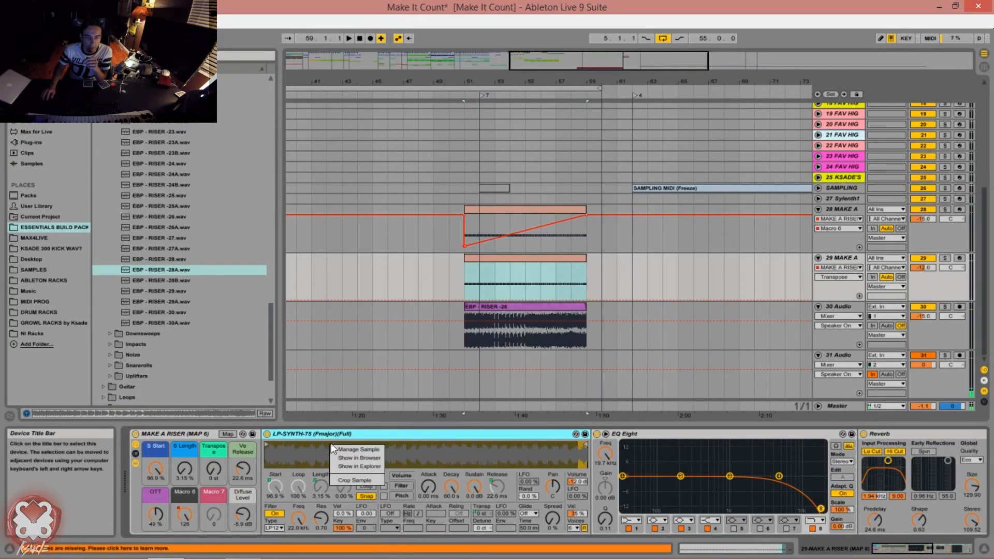
pyautogui.click(377, 464)
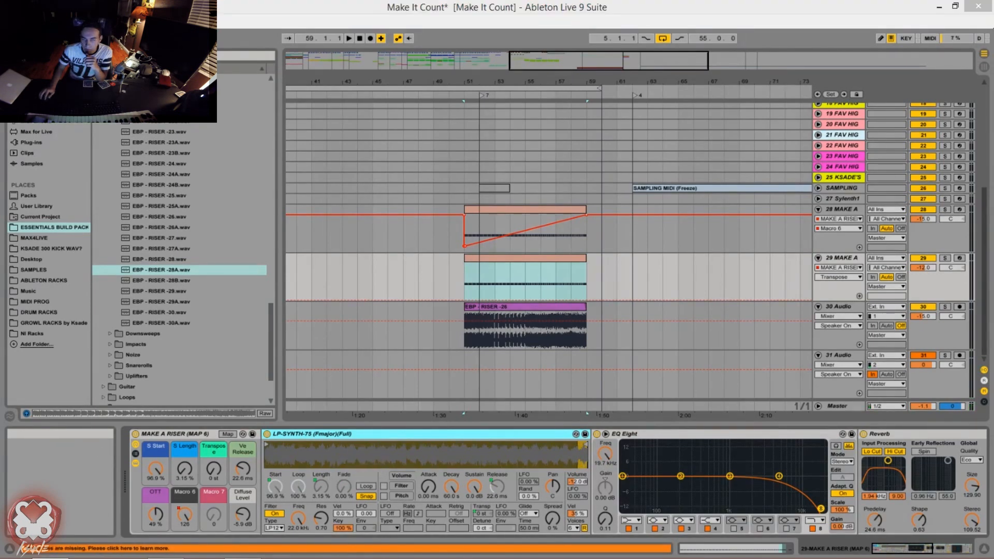
pyautogui.rightClick(415, 461)
pyautogui.click(446, 477)
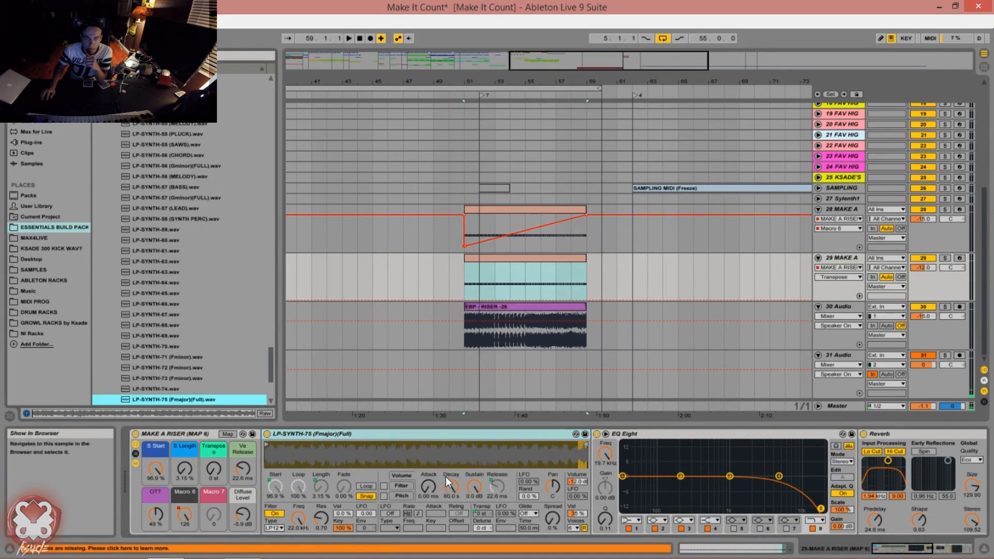
# - Browse through the LP-SYNTH loops and preview LP-SYNTH-78 (Bass).wav
pyautogui.scroll(-3, 230, 369)
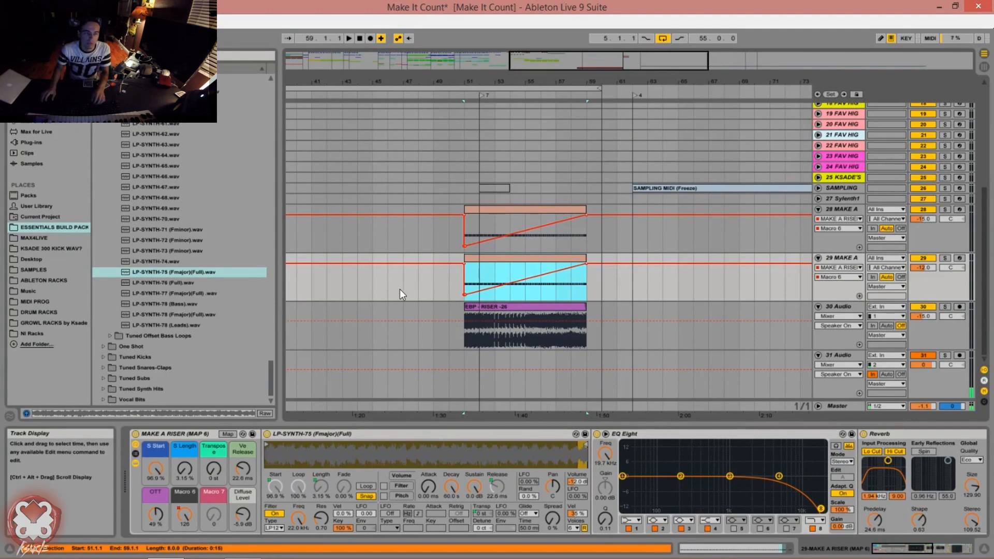
pyautogui.moveTo(271, 387); pyautogui.dragTo(236, 232)
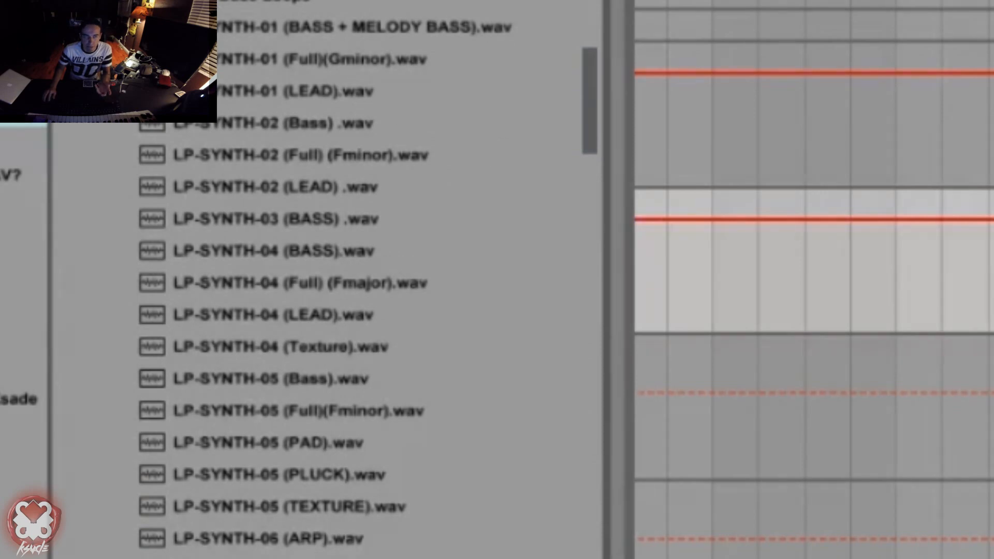
pyautogui.scroll(-4, 317, 195)
pyautogui.moveTo(588, 138); pyautogui.dragTo(569, 531)
pyautogui.click(354, 489)
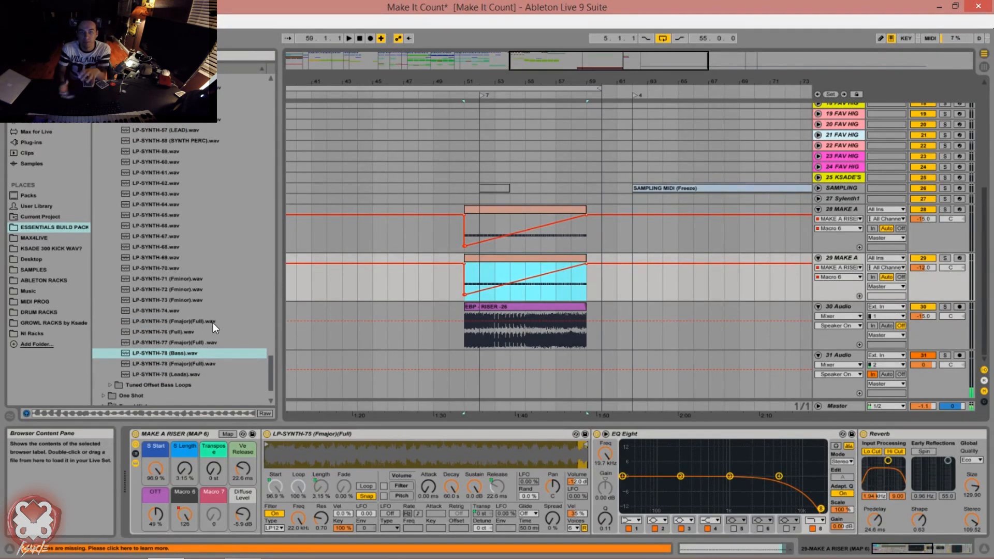
# - On track 29's MAKE A RISER rack, set the S Start macro to 97.6 % and S Length to 37.8 %
pyautogui.click(536, 256)
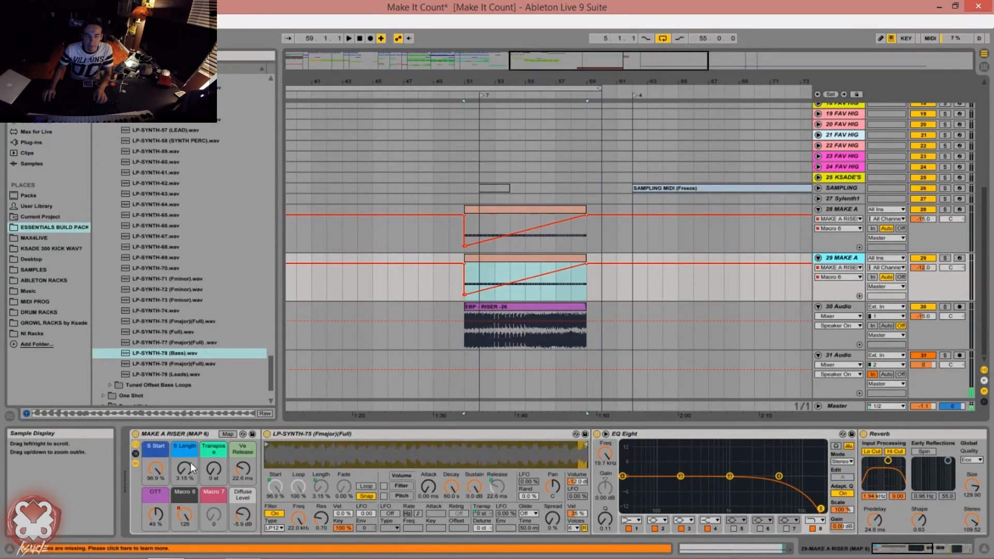
pyautogui.moveTo(158, 465)
pyautogui.mouseDown()
pyautogui.moveTo(157, 539)
pyautogui.moveTo(157, 465)
pyautogui.moveTo(189, 464)
pyautogui.moveTo(189, 449)
pyautogui.mouseUp()
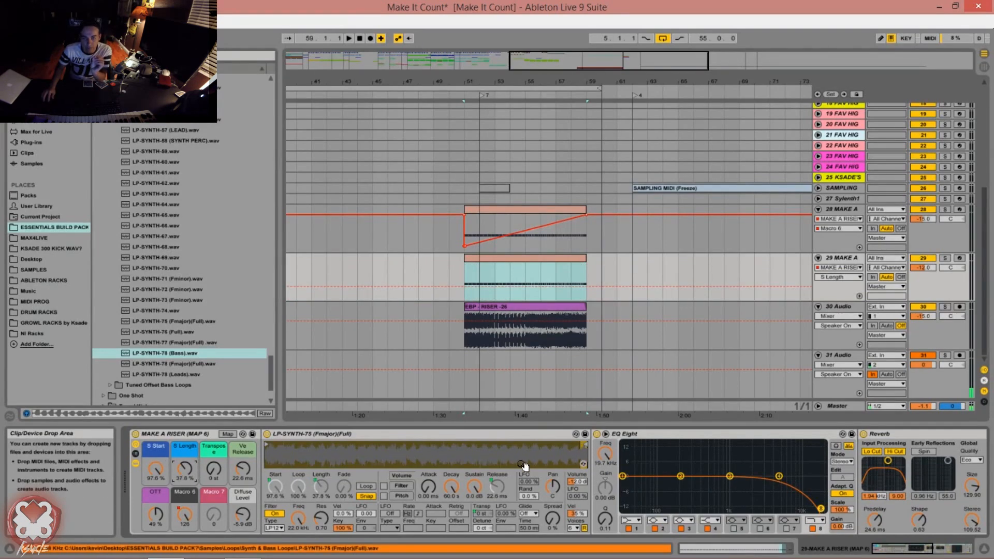
# - Play the track 29 riser from bar 51 and solo the track
pyautogui.click(503, 275)
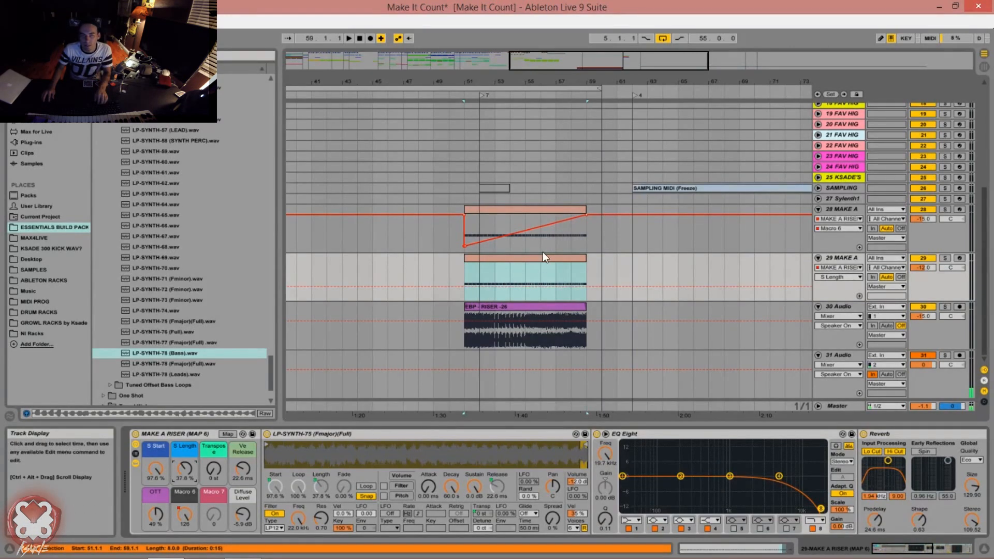
pyautogui.press('space')
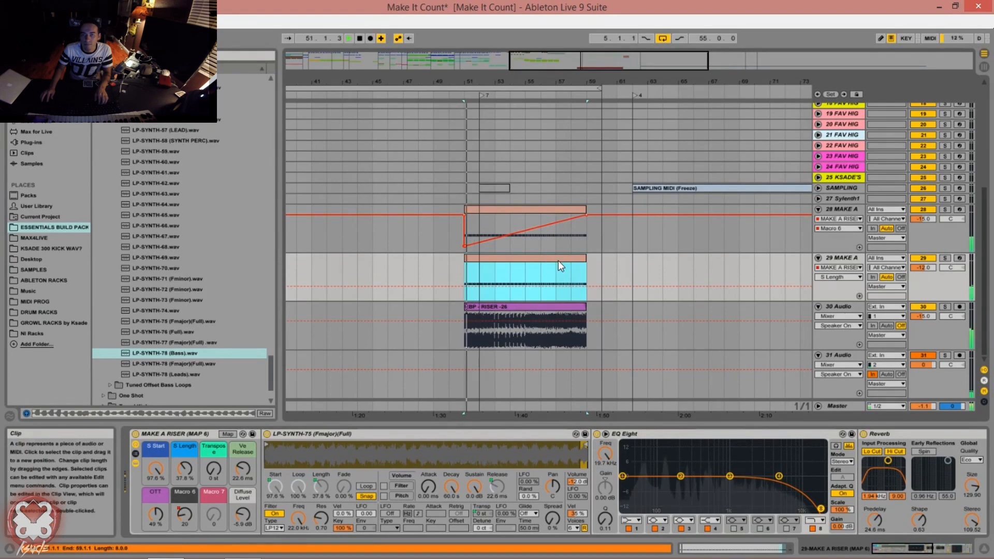
pyautogui.click(946, 259)
pyautogui.click(947, 258)
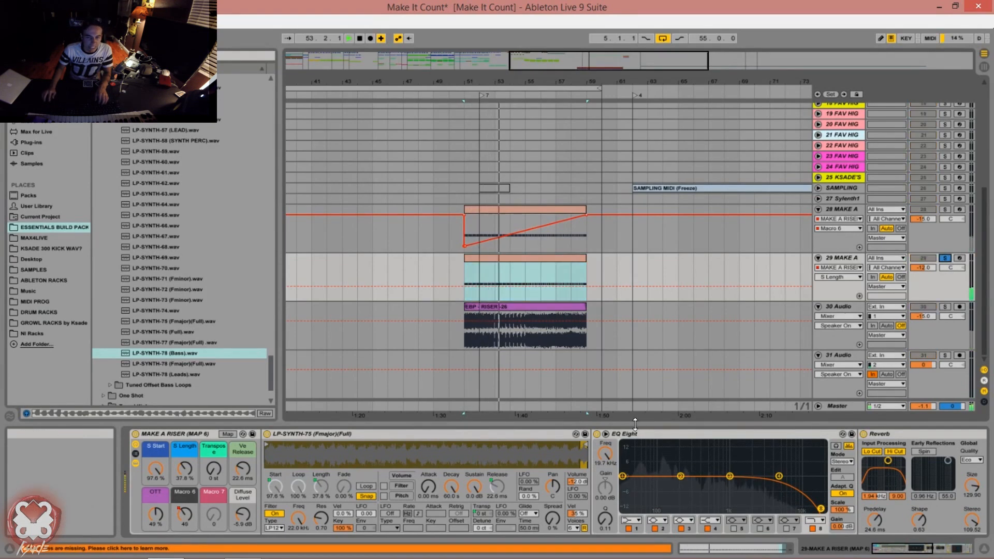
# - Place the insert marker at bar 56 on track 29 and raise the rack's Transpose macro to +12 st
pyautogui.click(541, 274)
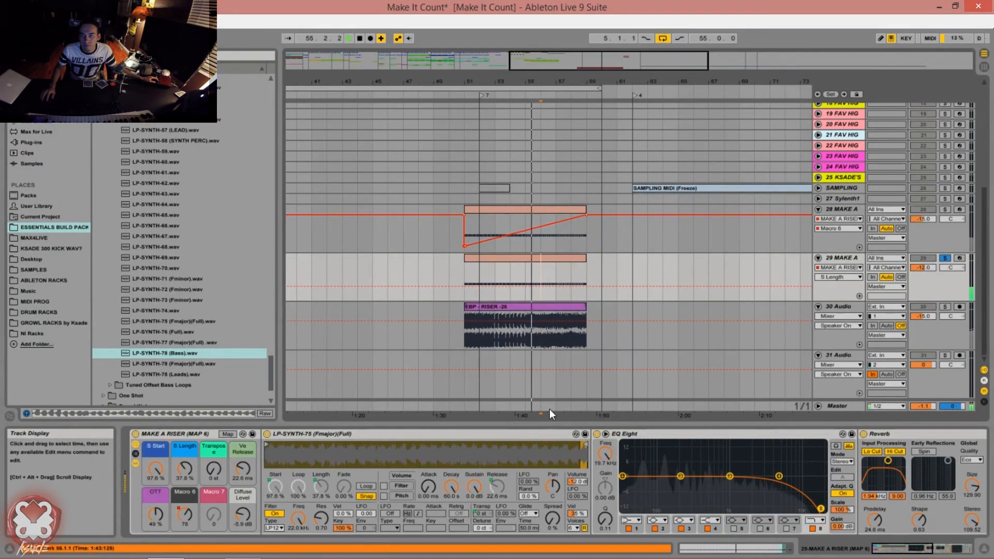
pyautogui.click(180, 514)
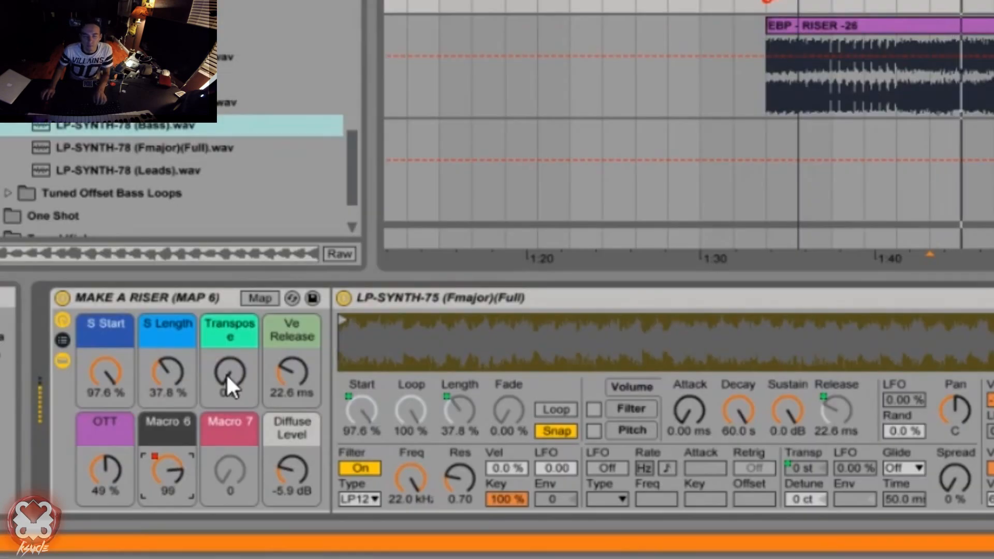
pyautogui.moveTo(226, 374); pyautogui.dragTo(226, 357)
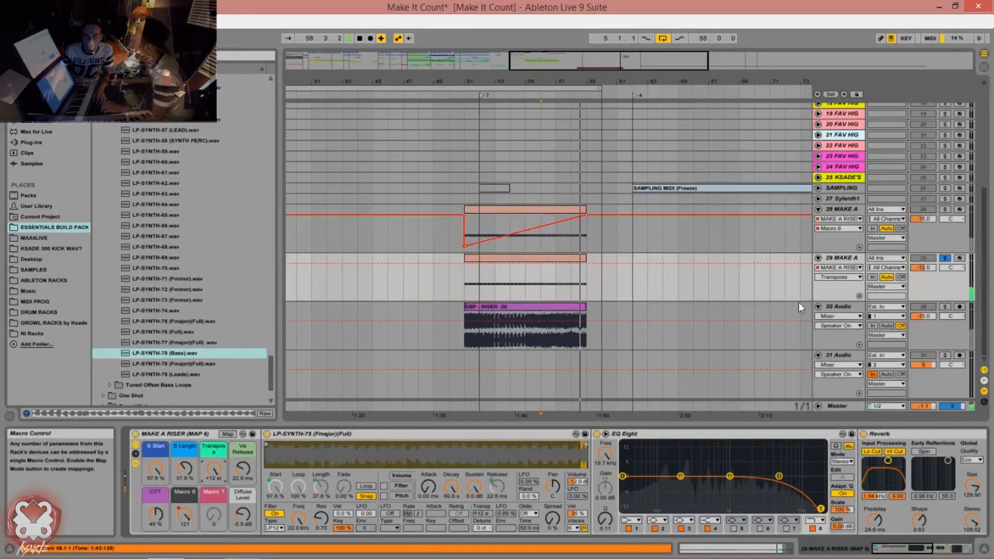